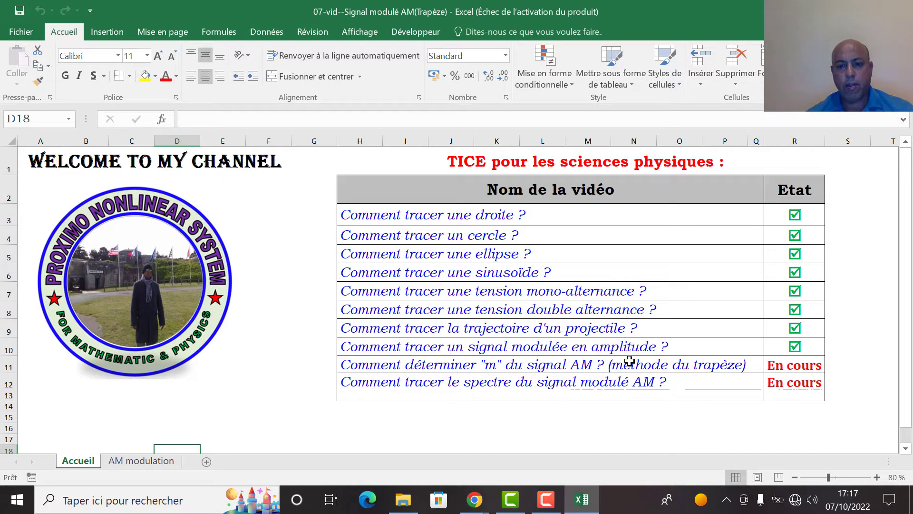
# On the AM modulation sheet, set the modulation index "m" to 0,8
pyautogui.click(156, 462)
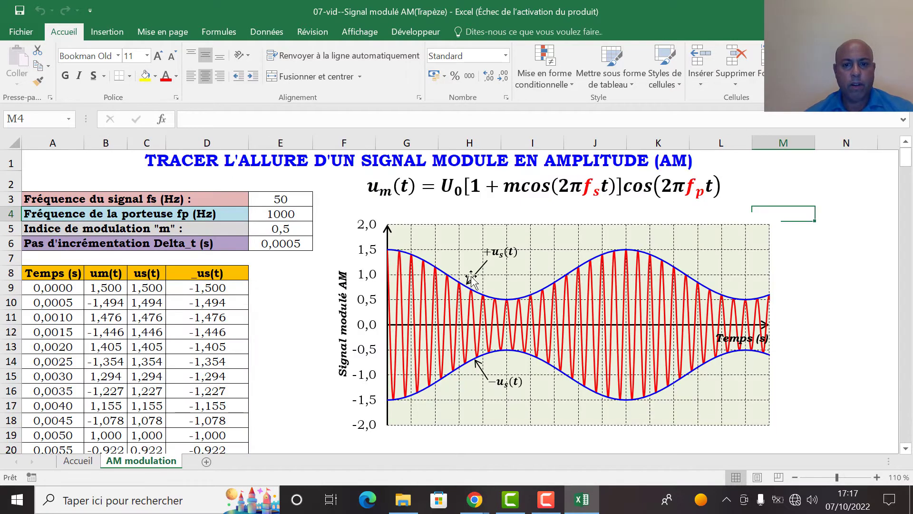
pyautogui.click(283, 228)
pyautogui.doubleClick(290, 228)
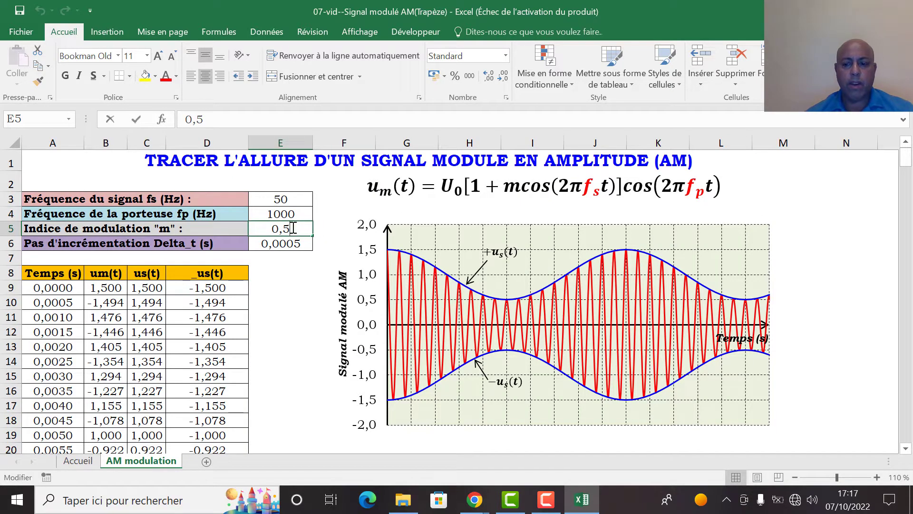
pyautogui.press('BackSpace')
pyautogui.write('8')
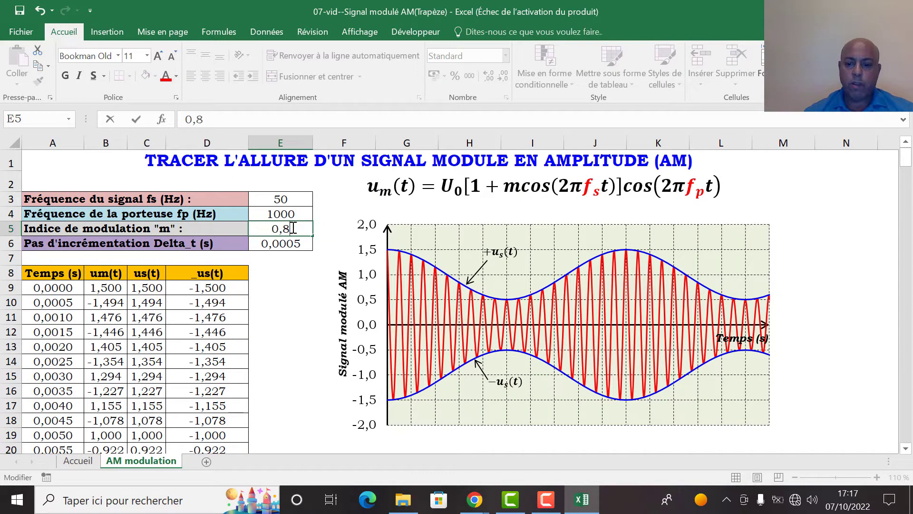
pyautogui.press('Return')
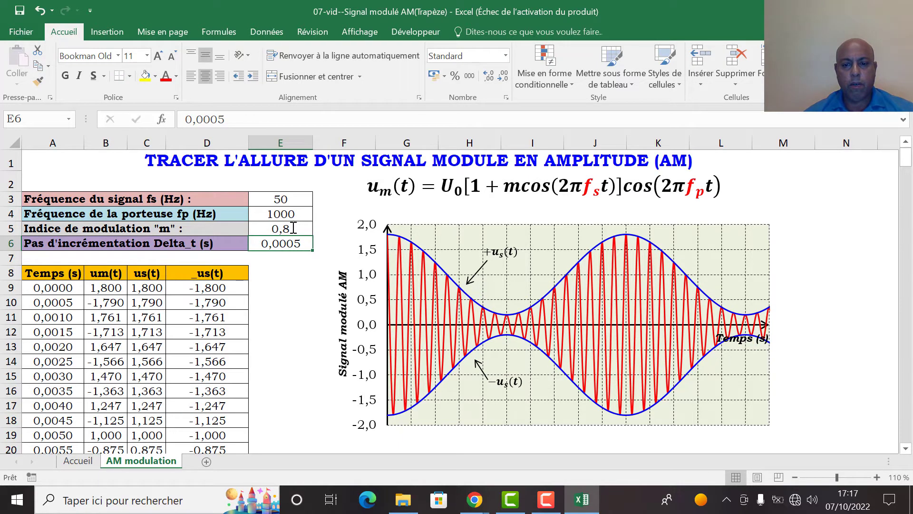
# Set the signal frequency fs to 100 Hz
pyautogui.click(296, 199)
pyautogui.doubleClick(296, 198)
pyautogui.press('BackSpace')
pyautogui.press('BackSpace')
pyautogui.write('100')
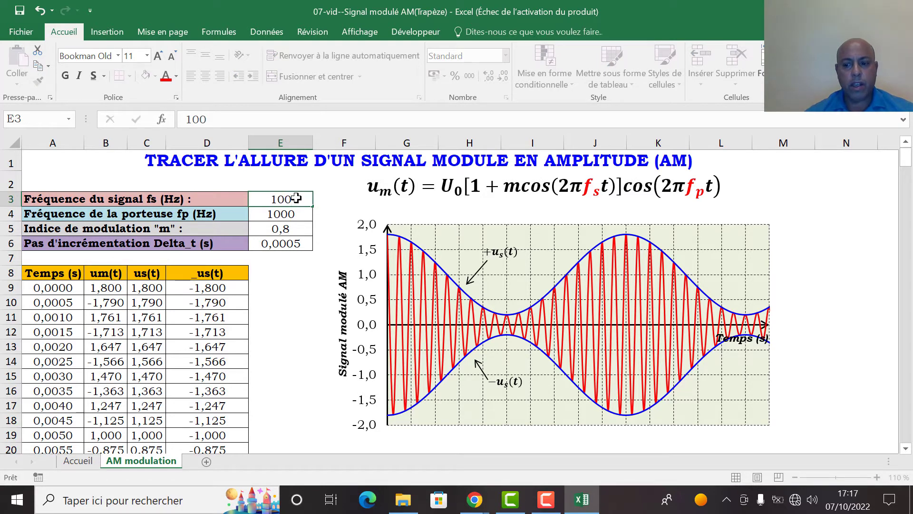
pyautogui.press('Return')
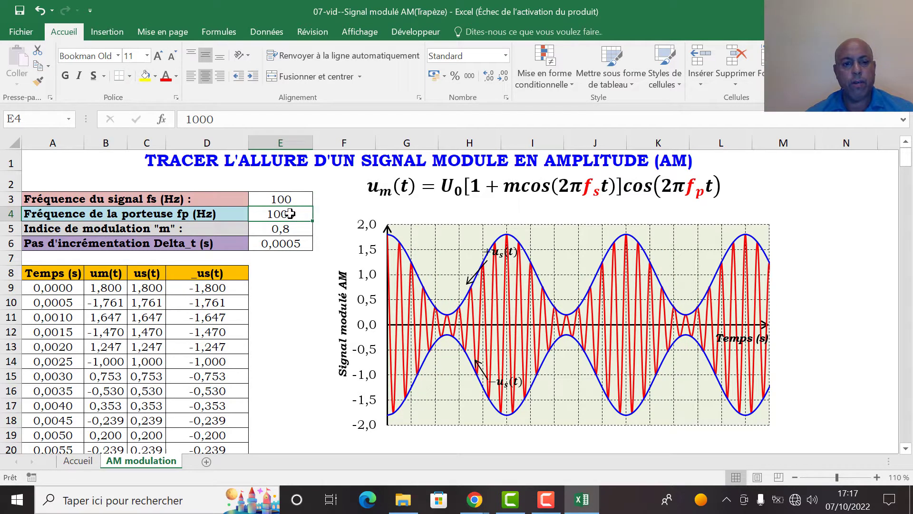
# Try a carrier frequency fp of 2000 Hz, and return it to 1000 Hz
pyautogui.doubleClick(276, 213)
pyautogui.press('BackSpace')
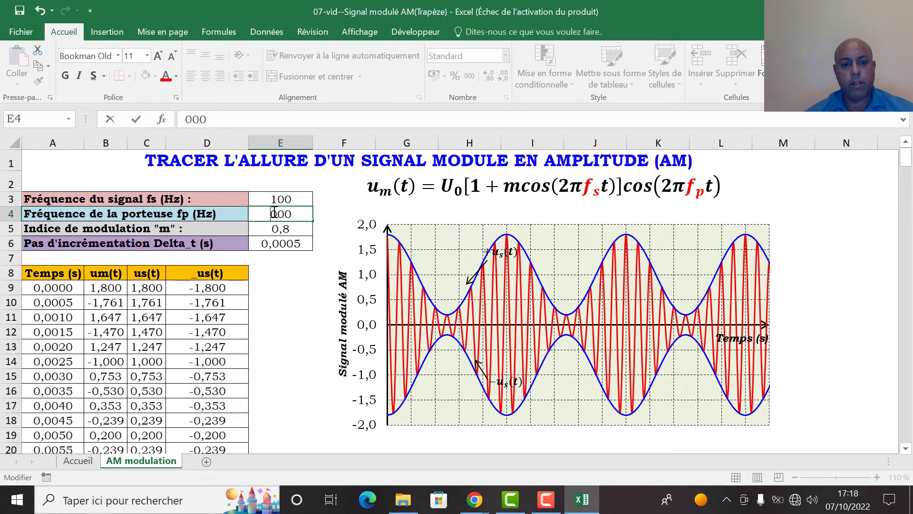
pyautogui.write('2')
pyautogui.press('Return')
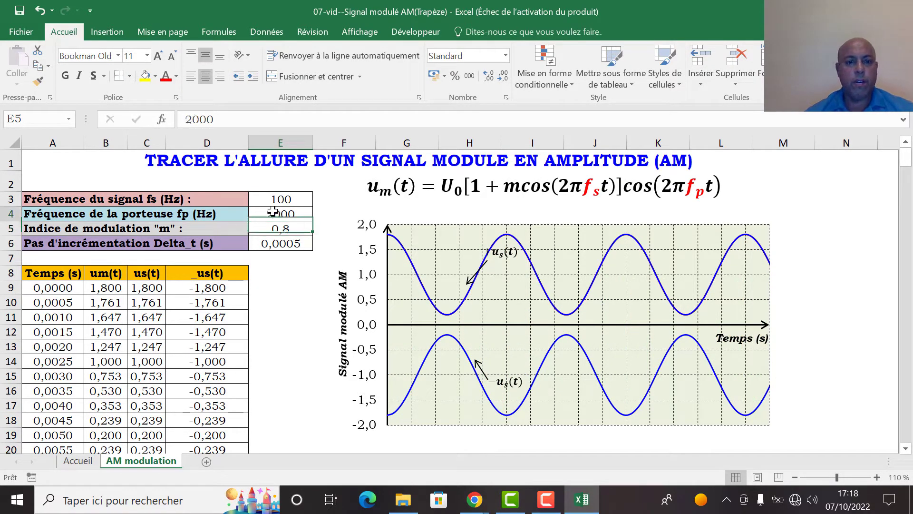
pyautogui.doubleClick(275, 213)
pyautogui.press('BackSpace')
pyautogui.write('1')
pyautogui.press('Return')
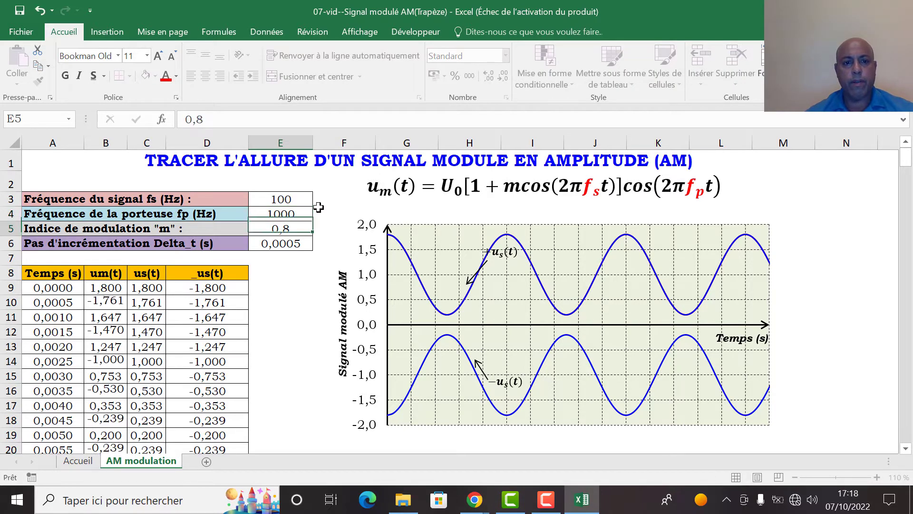
# Try a carrier frequency fp of 800 Hz
pyautogui.click(284, 217)
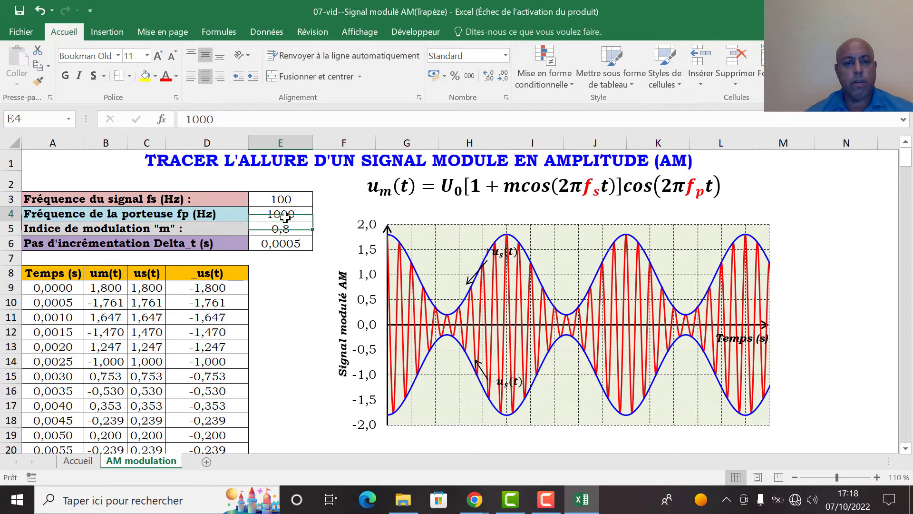
pyautogui.write('800')
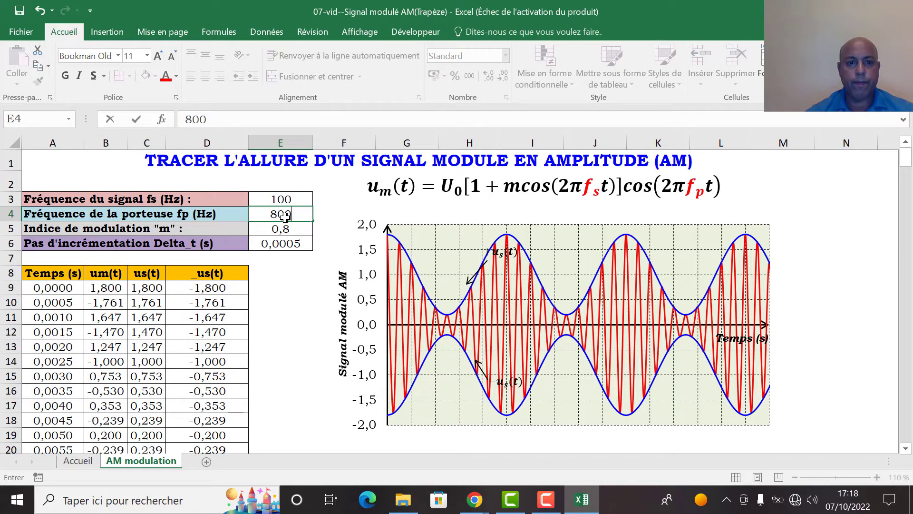
pyautogui.press('Return')
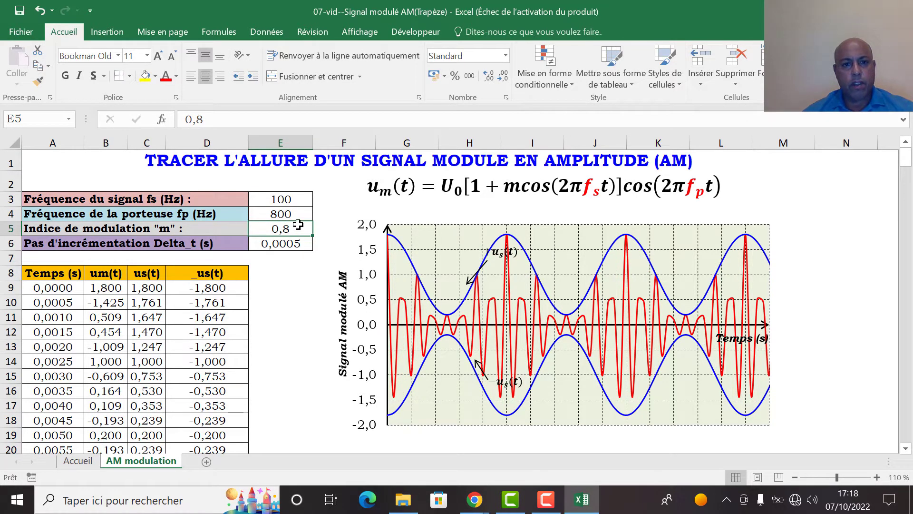
# Set the carrier frequency fp to 500 Hz
pyautogui.click(288, 214)
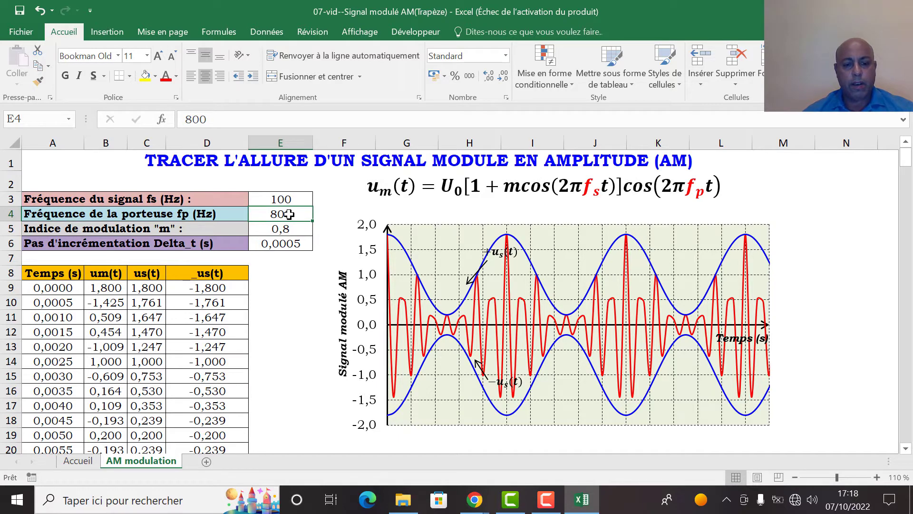
pyautogui.write('50')
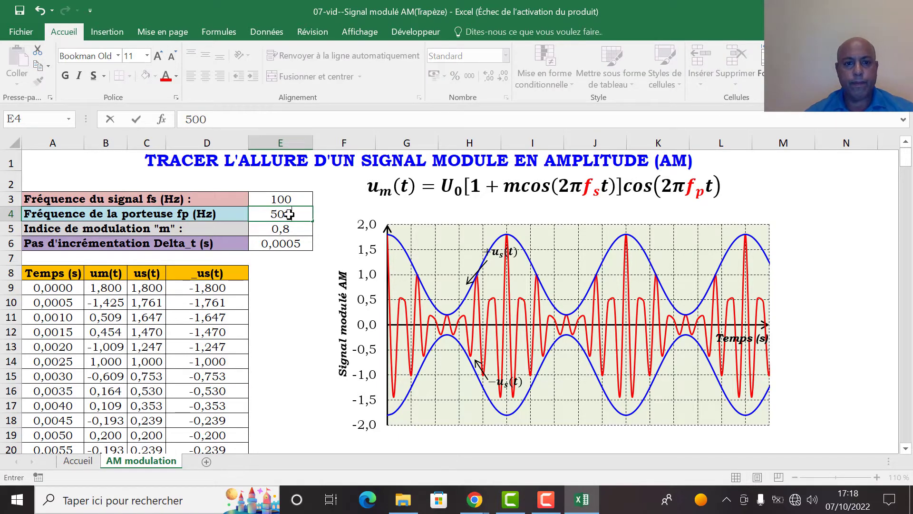
pyautogui.press('Return')
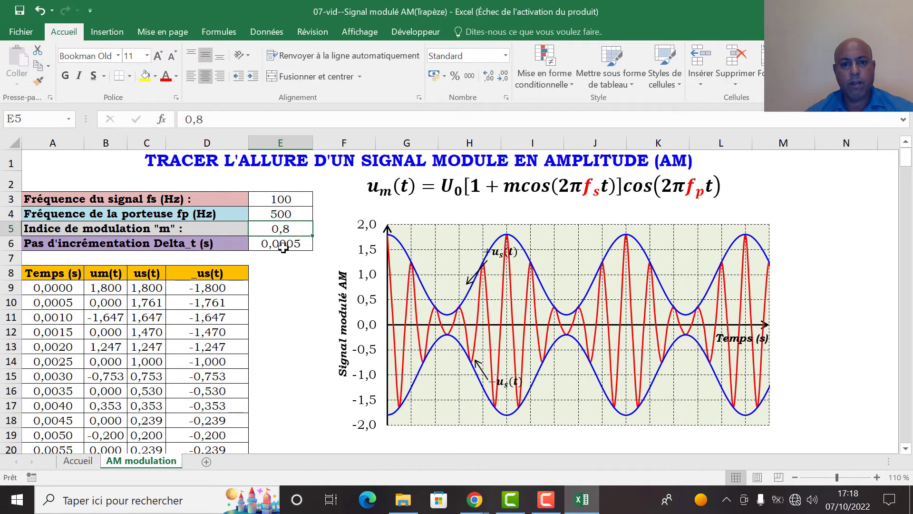
# Compute the time increment Delta_t in E6 from the carrier frequency with the formula =(1/E4)/2
pyautogui.click(277, 241)
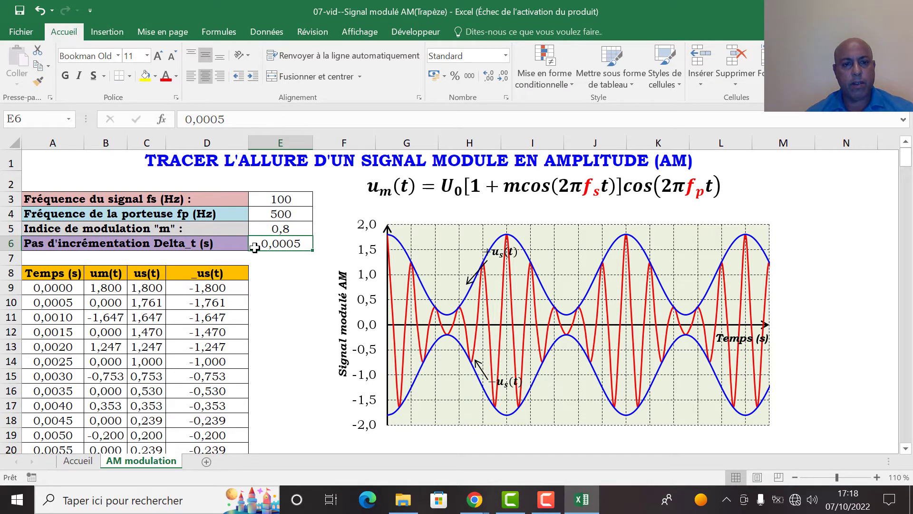
pyautogui.write('=')
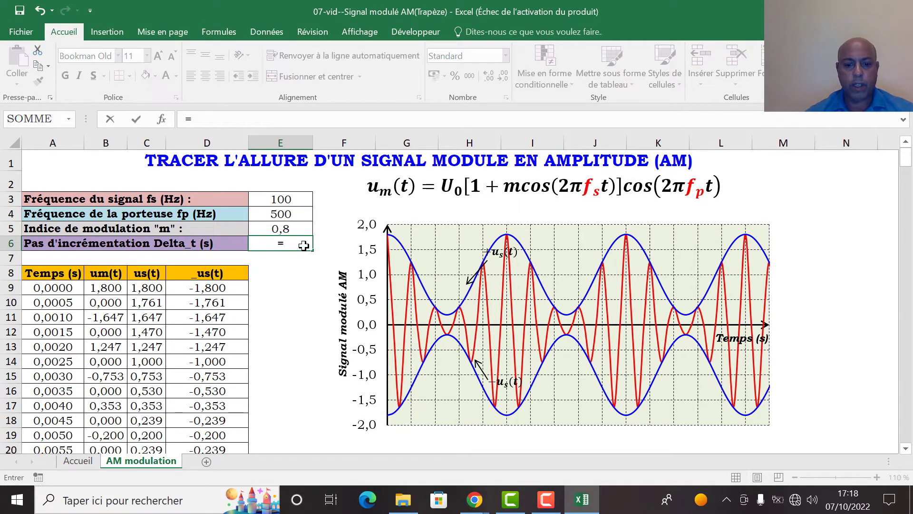
pyautogui.write('(1/')
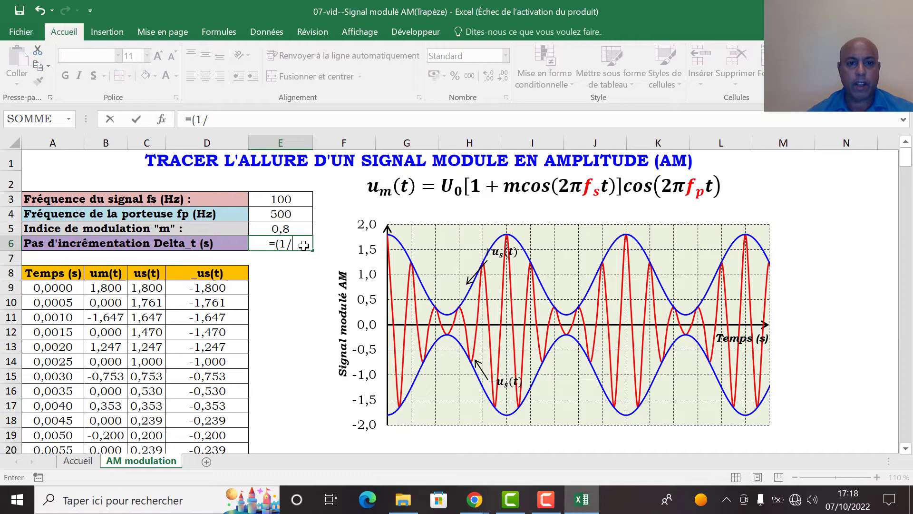
pyautogui.click(296, 213)
pyautogui.write(')')
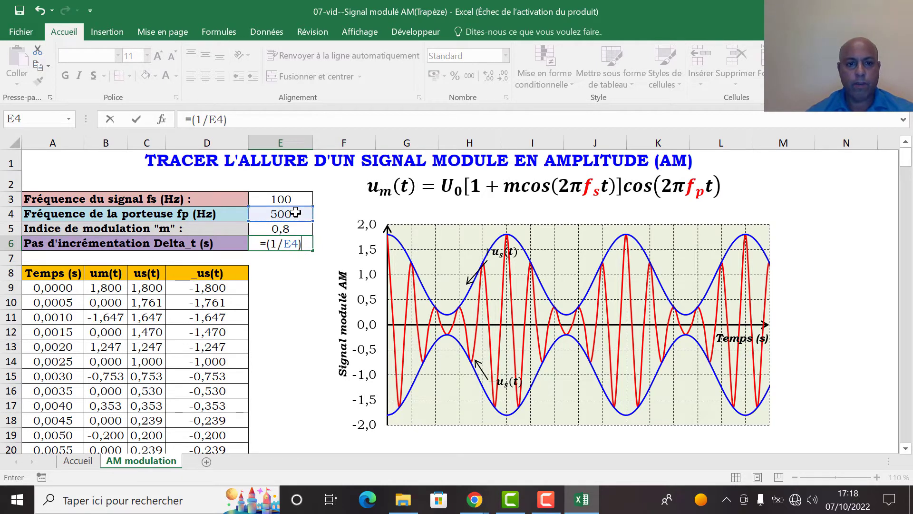
pyautogui.write('/2')
pyautogui.press('Return')
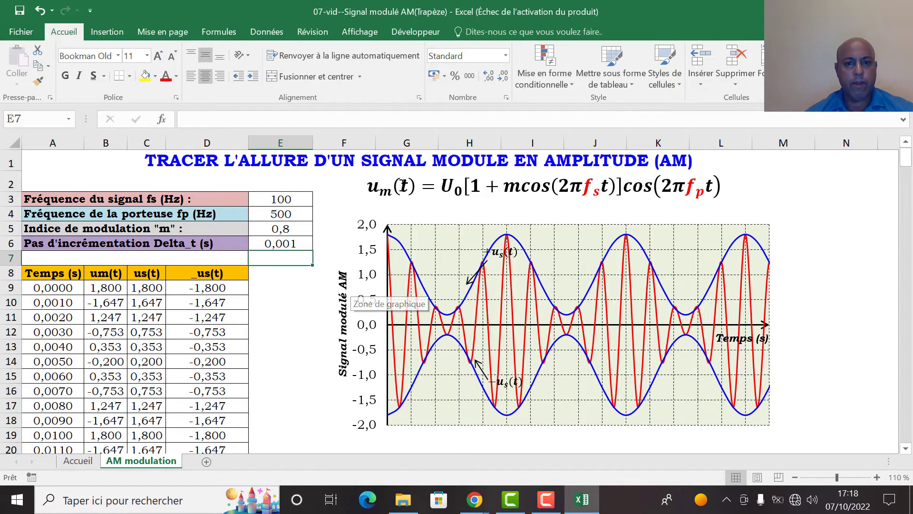
# Delete the text box holding the um(t) equation above the chart
pyautogui.click(388, 187)
pyautogui.click(364, 204)
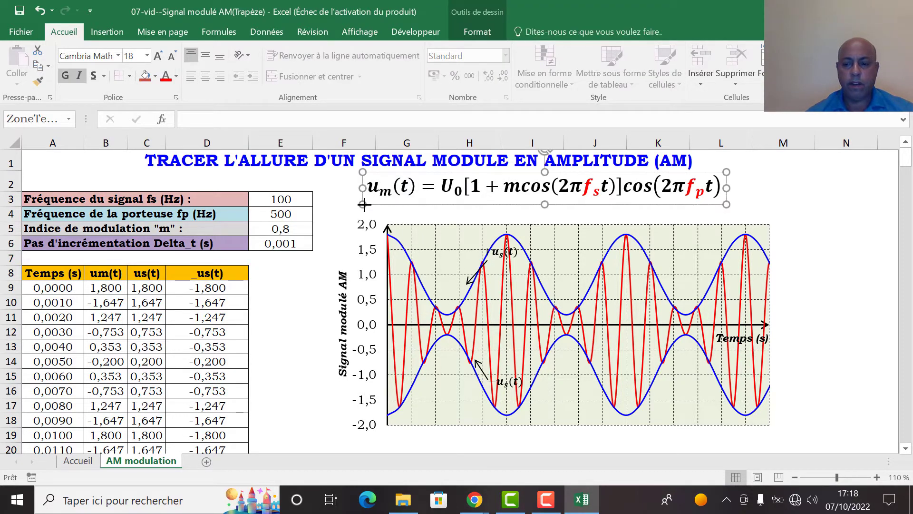
pyautogui.press('Delete')
# Enter the subtitle METHODE DU TRAPESZE in cell F2 under the main title
pyautogui.click(364, 175)
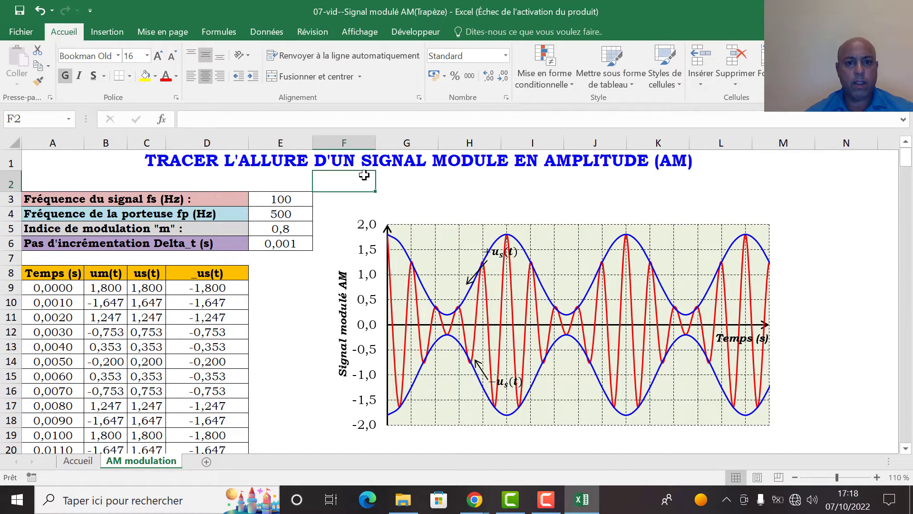
pyautogui.write('M')
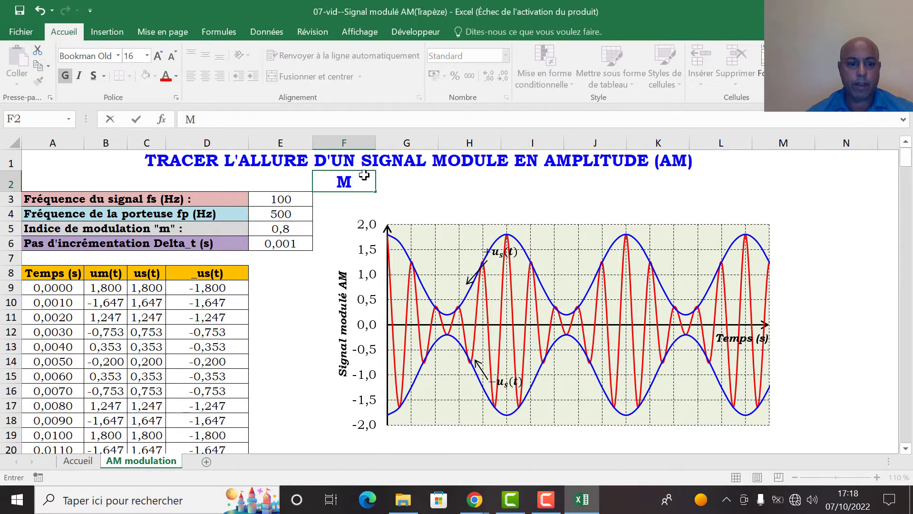
pyautogui.write('ETH')
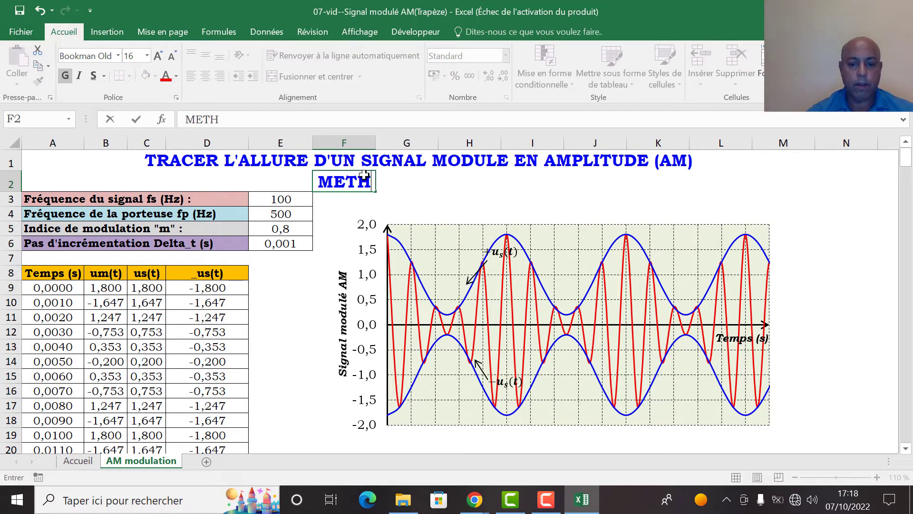
pyautogui.write('ODE DU TR')
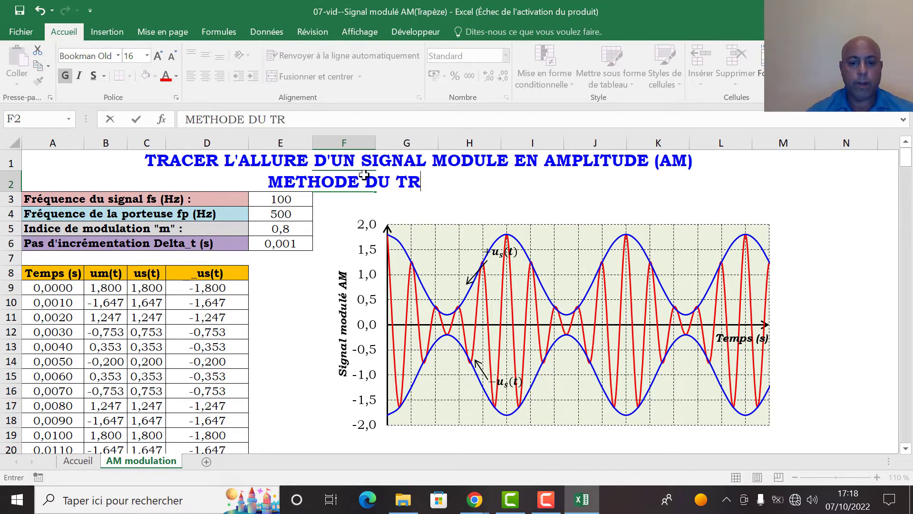
pyautogui.write('APESZE')
pyautogui.press('Return')
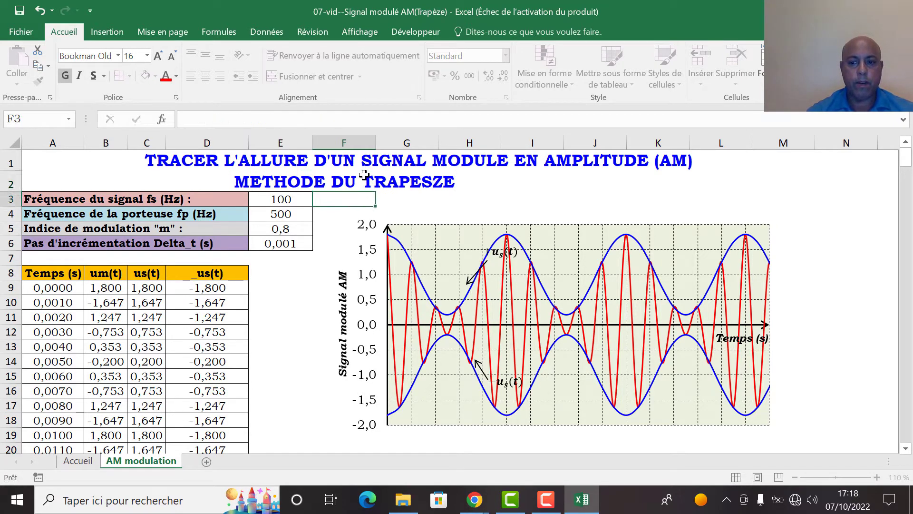
# Clear the contents of the _us(t) column, from its header in D8 down through its values
pyautogui.click(212, 271)
pyautogui.moveTo(212, 271); pyautogui.dragTo(226, 406)
pyautogui.press('Delete')
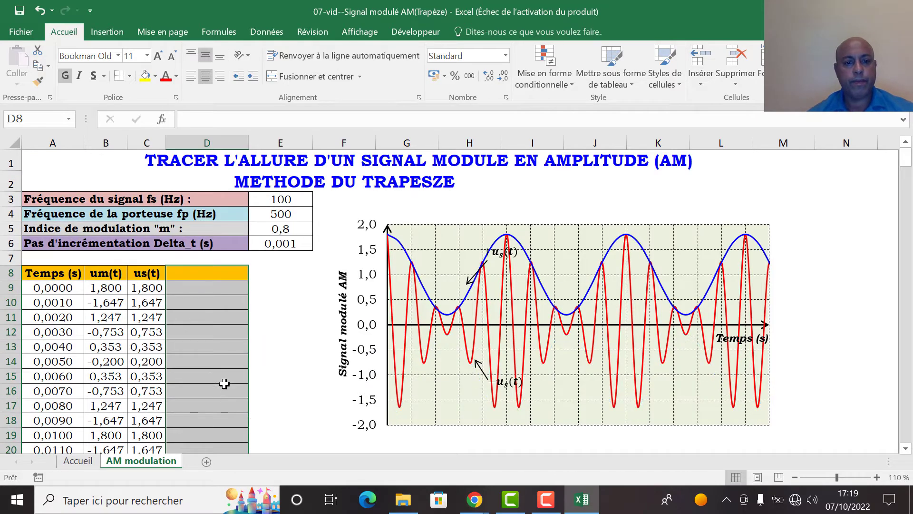
# Remove the top, inner horizontal, bottom and right borders from the emptied column D range, keeping its left border
pyautogui.rightClick(219, 370)
pyautogui.click(259, 303)
pyautogui.hotkey('ctrl', '1')
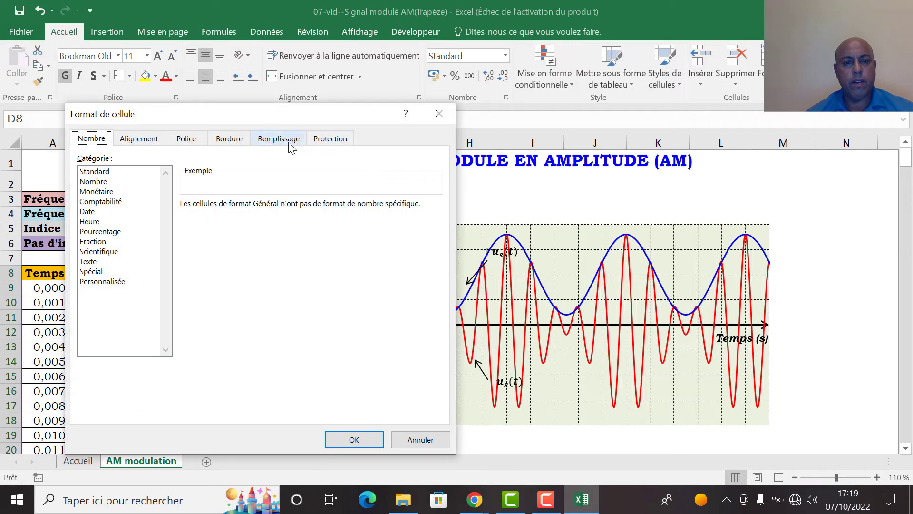
pyautogui.click(229, 138)
pyautogui.click(305, 238)
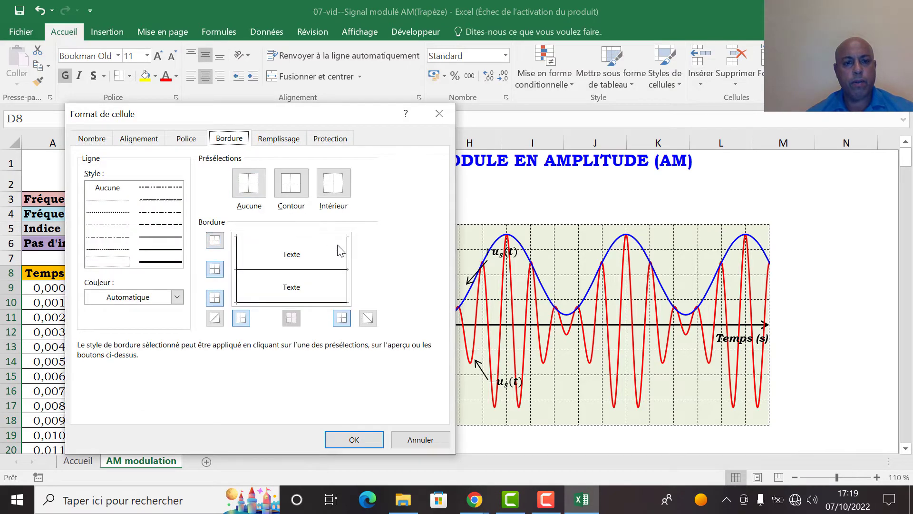
pyautogui.click(347, 251)
pyautogui.click(327, 270)
pyautogui.click(314, 302)
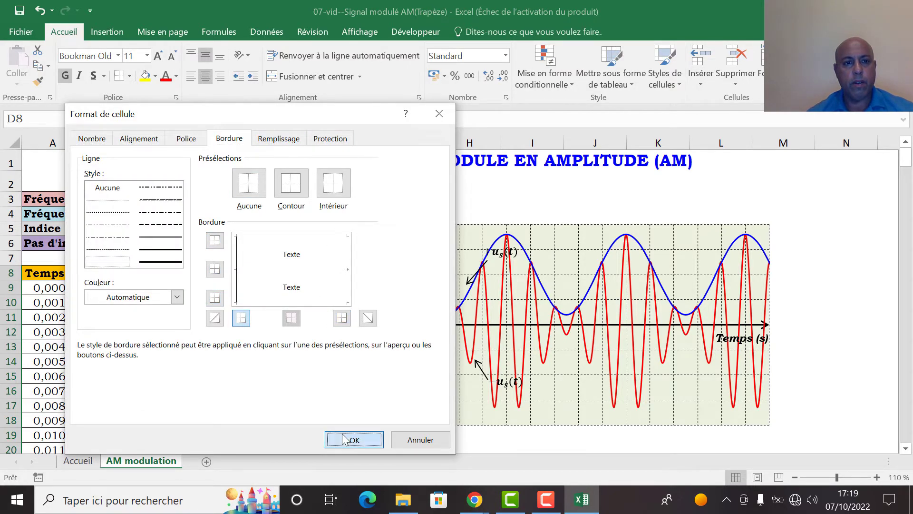
pyautogui.click(354, 440)
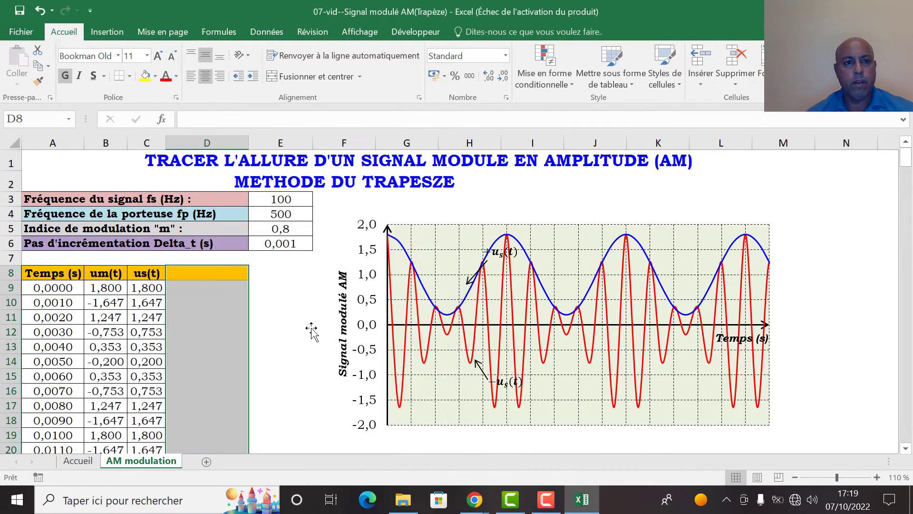
# Remove the fill colour from the emptied column D range, including its header cell
pyautogui.click(156, 77)
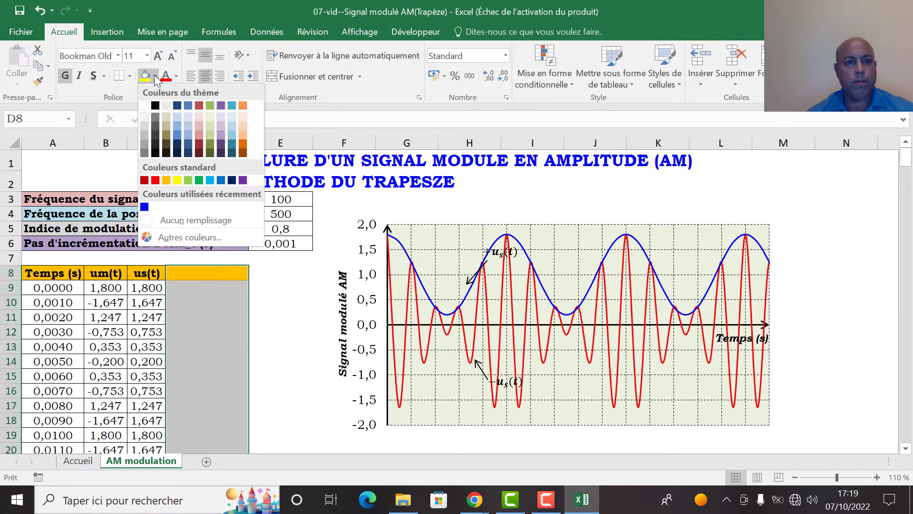
pyautogui.click(181, 221)
pyautogui.click(240, 316)
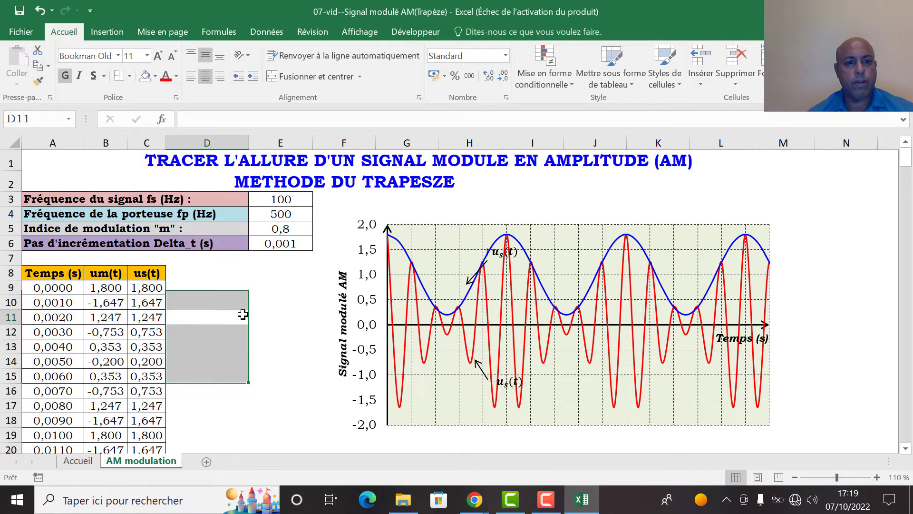
# Delete the grouped modulated-signal chart with its annotations
pyautogui.click(446, 229)
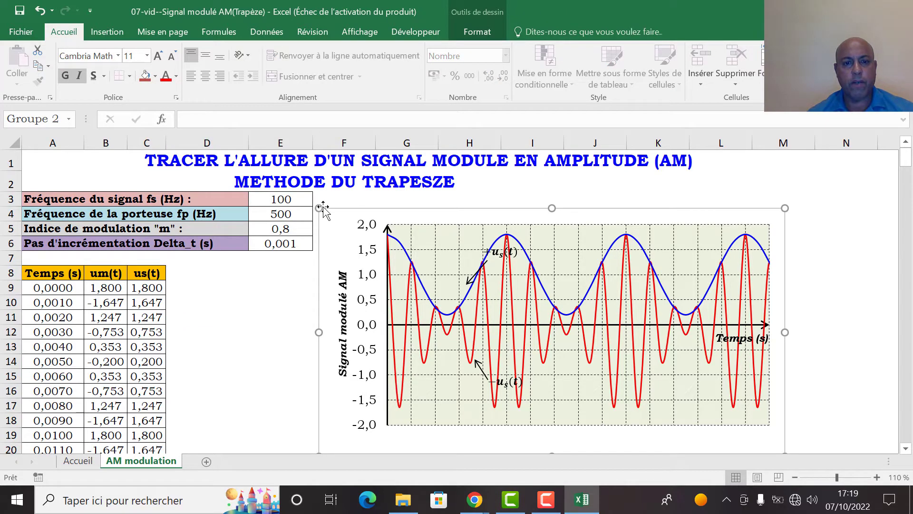
pyautogui.press('Delete')
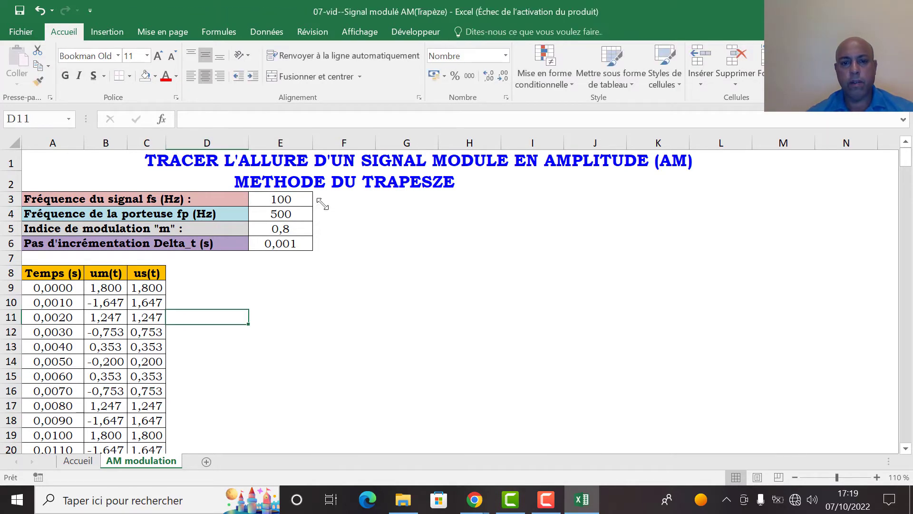
# Insert an equation object on the sheet and write "u_m = f", using a subscript structure for u with index m
pyautogui.click(385, 225)
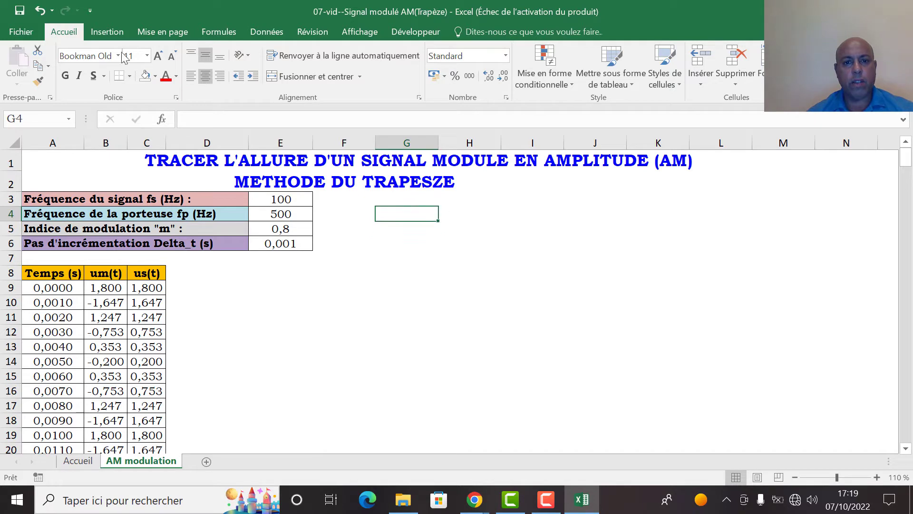
pyautogui.click(518, 180)
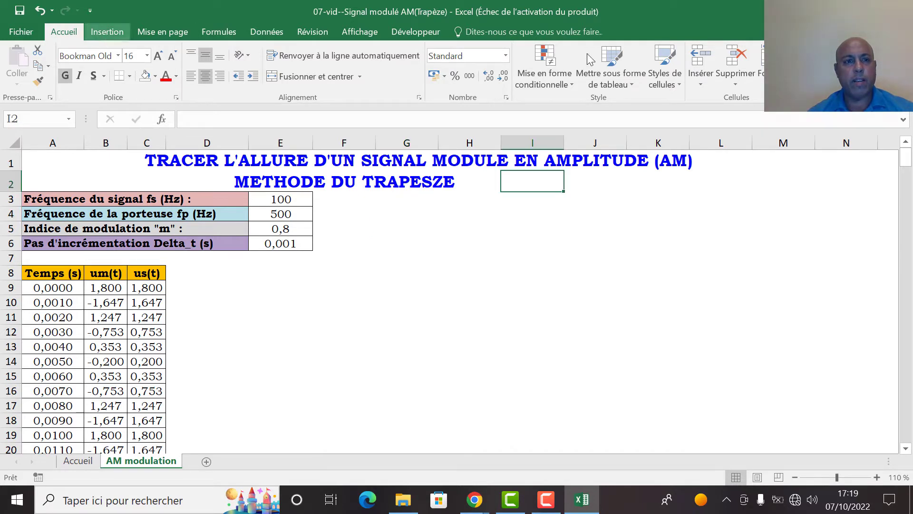
pyautogui.click(107, 32)
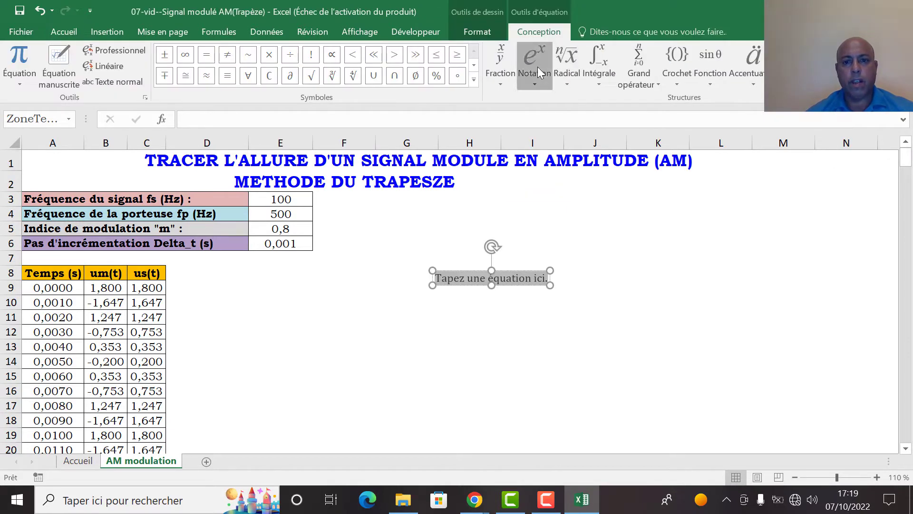
pyautogui.click(534, 65)
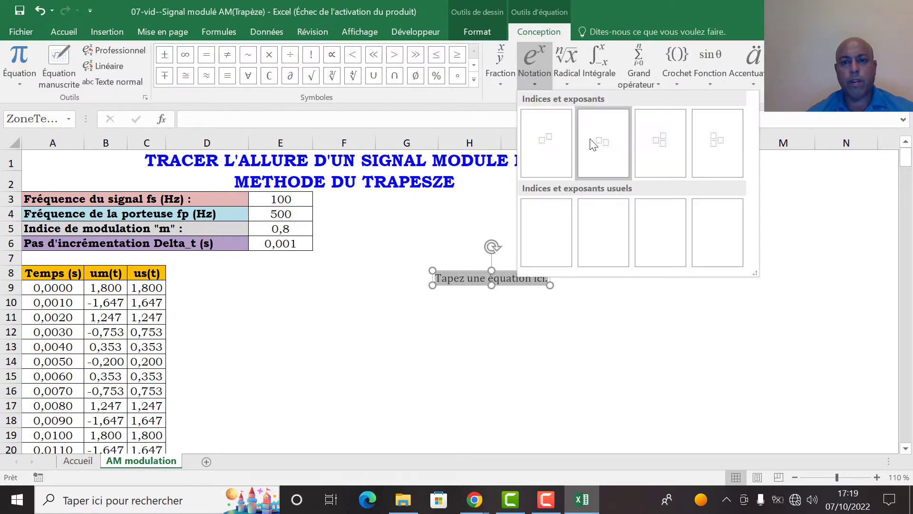
pyautogui.click(593, 144)
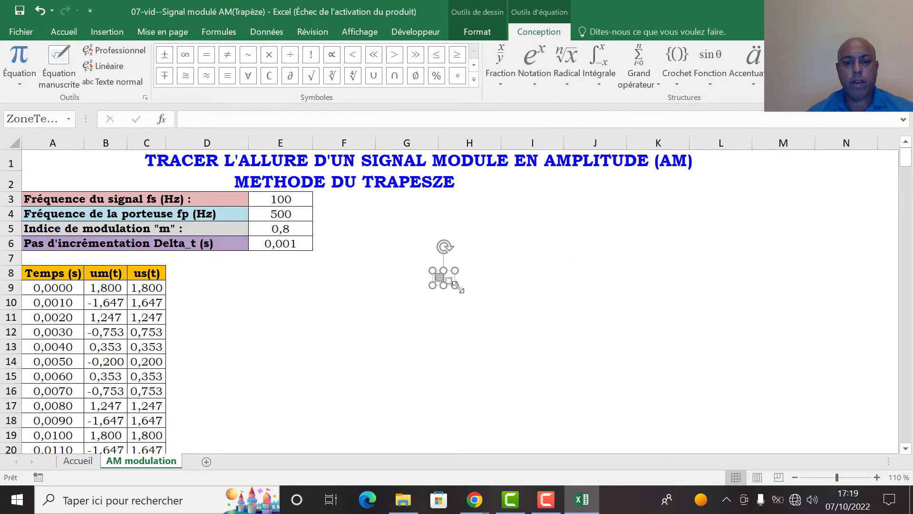
pyautogui.write('U_')
pyautogui.write('M')
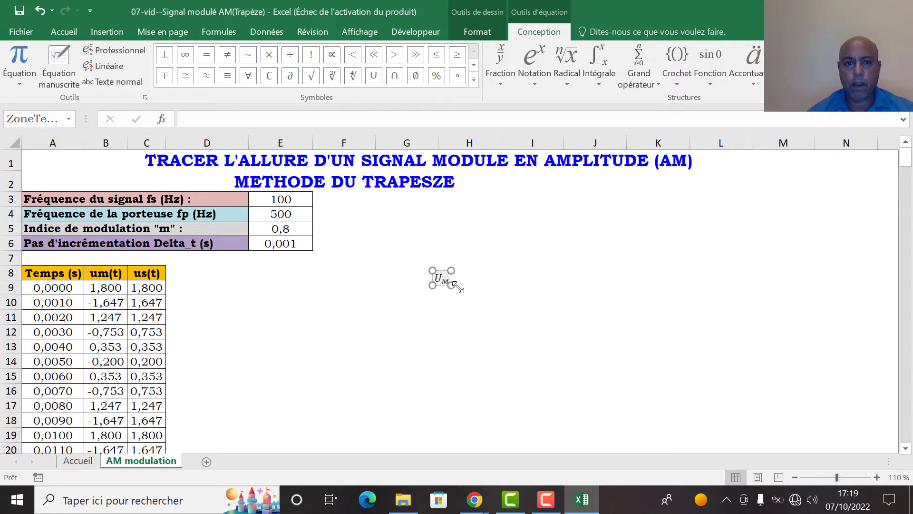
pyautogui.press('BackSpace')
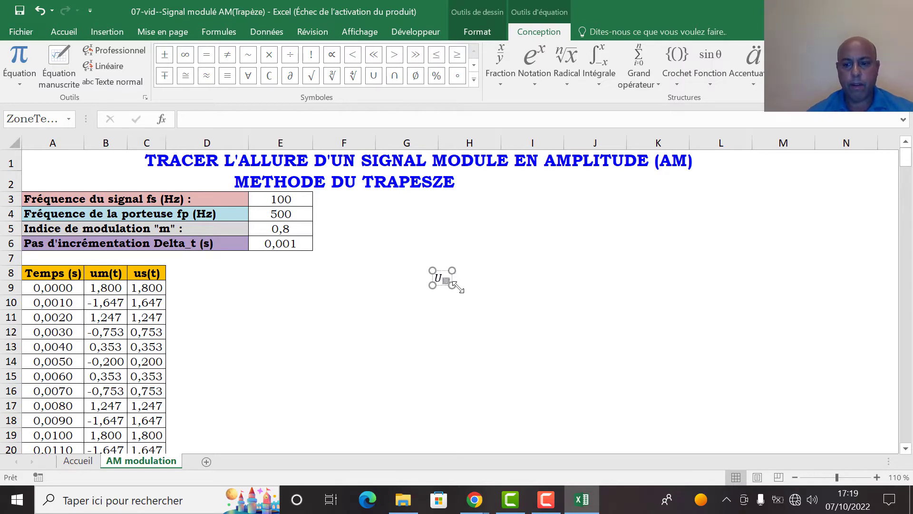
pyautogui.write('m')
pyautogui.press('Left')
pyautogui.press('Left')
pyautogui.press('BackSpace')
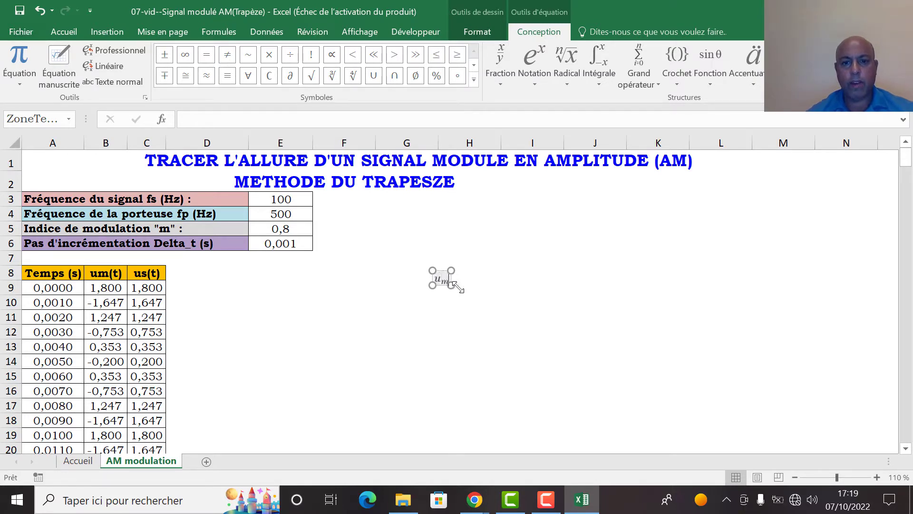
pyautogui.write('u_m = f')
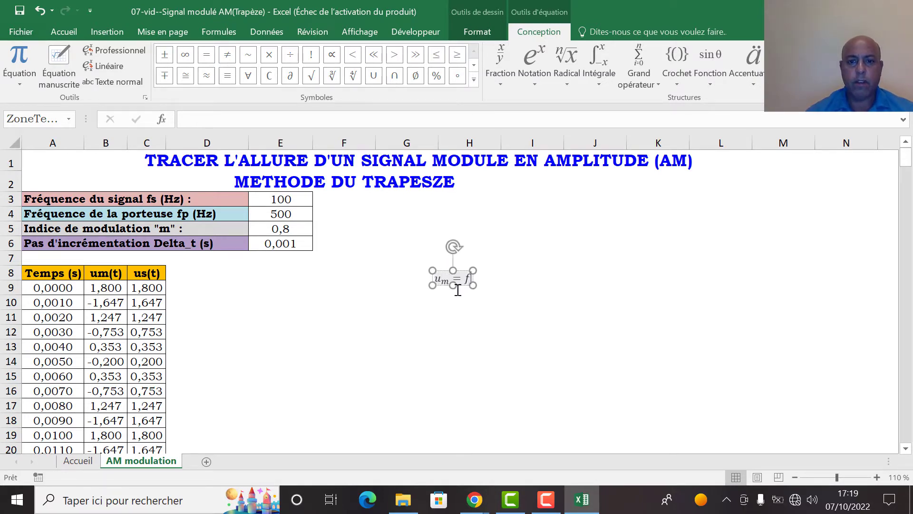
# Add a pair of parentheses after f in the equation and fill it with u subscript s, completing u_m = f(u_s)
pyautogui.click(690, 149)
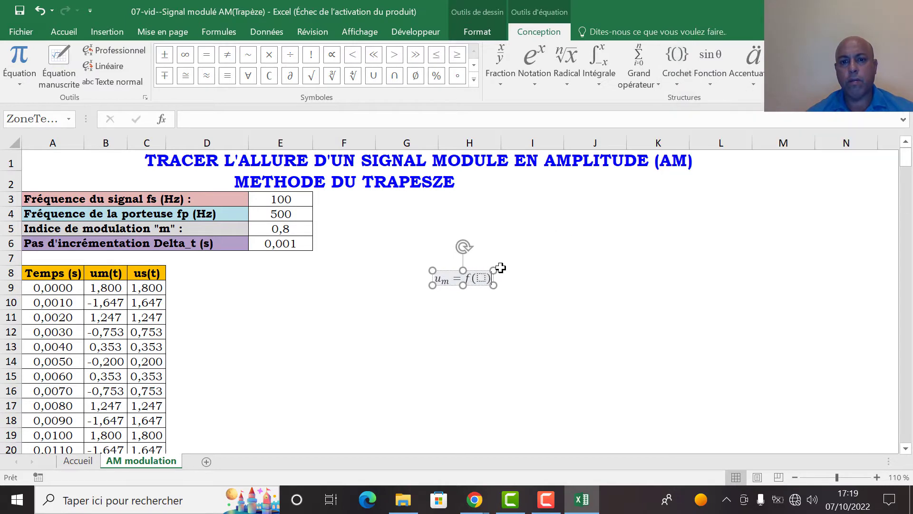
pyautogui.click(482, 278)
pyautogui.click(536, 86)
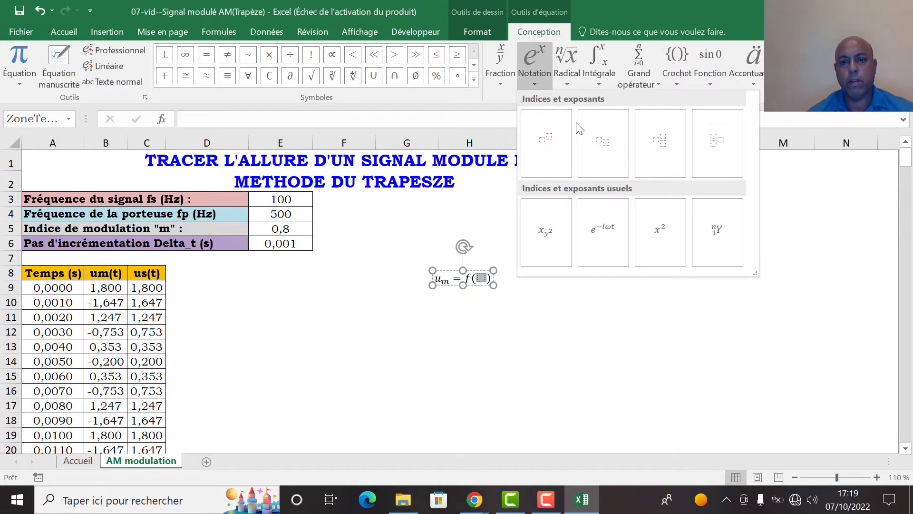
pyautogui.click(607, 144)
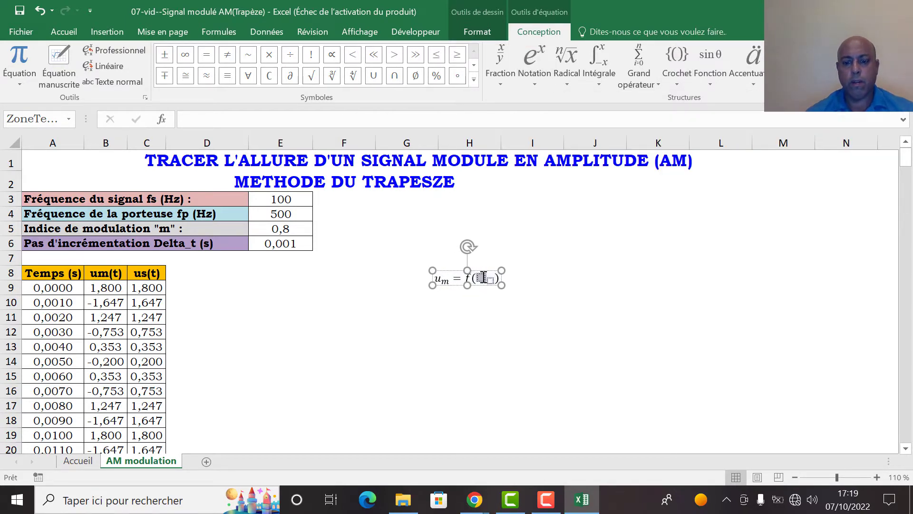
pyautogui.write('us')
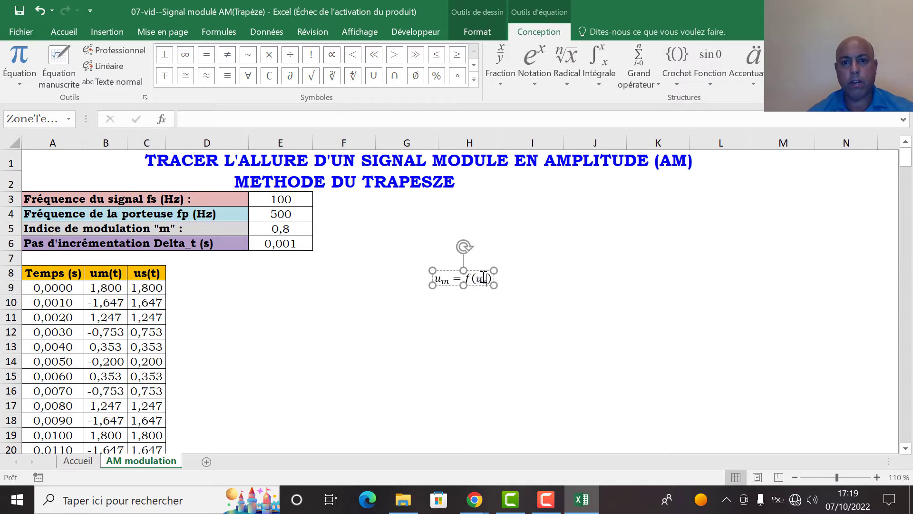
# Make the equation bold and larger, and place it in row 2 just after the METHODE DU TRAPESZE title
pyautogui.click(430, 287)
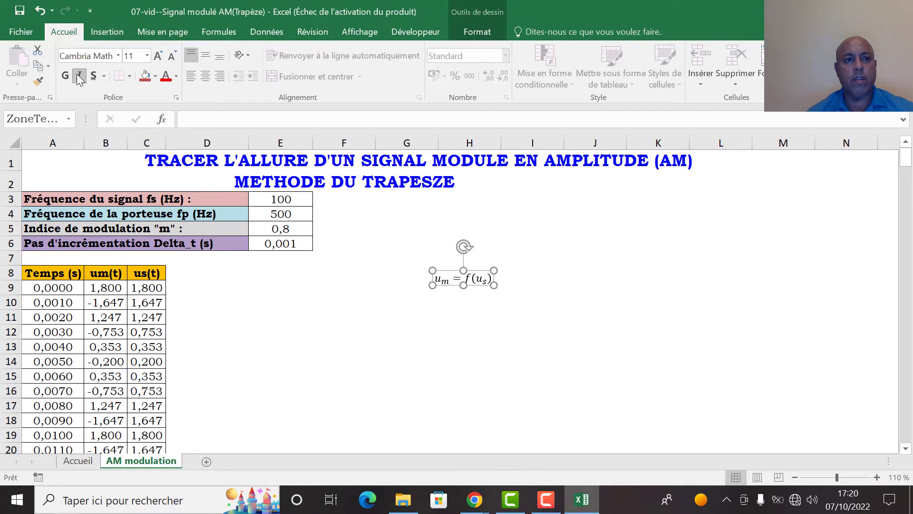
pyautogui.click(158, 55)
pyautogui.click(157, 56)
pyautogui.click(158, 56)
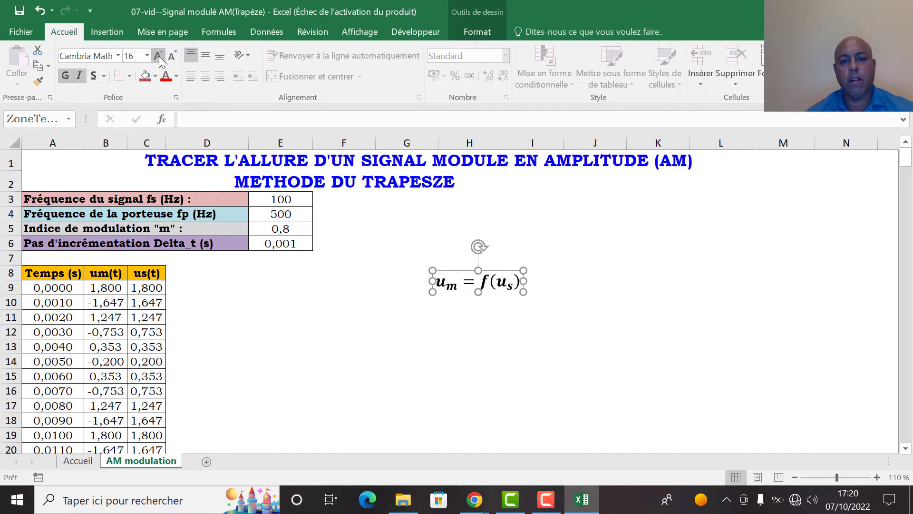
pyautogui.click(158, 56)
pyautogui.moveTo(452, 297)
pyautogui.mouseDown()
pyautogui.moveTo(495, 195)
pyautogui.moveTo(512, 192)
pyautogui.mouseUp()
pyautogui.click(468, 272)
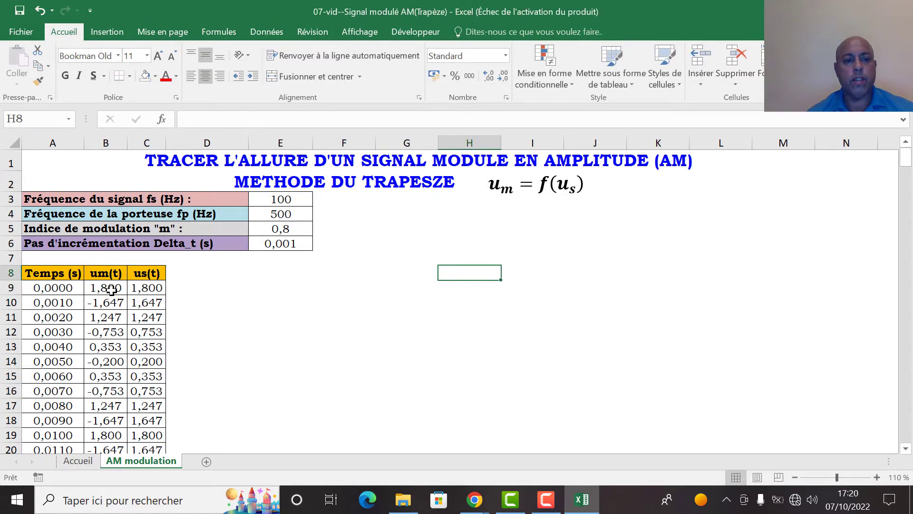
# Insert a smooth-line scatter chart without markers from the um(t) and us(t) values in B9:C310
pyautogui.moveTo(110, 289); pyautogui.dragTo(137, 423)
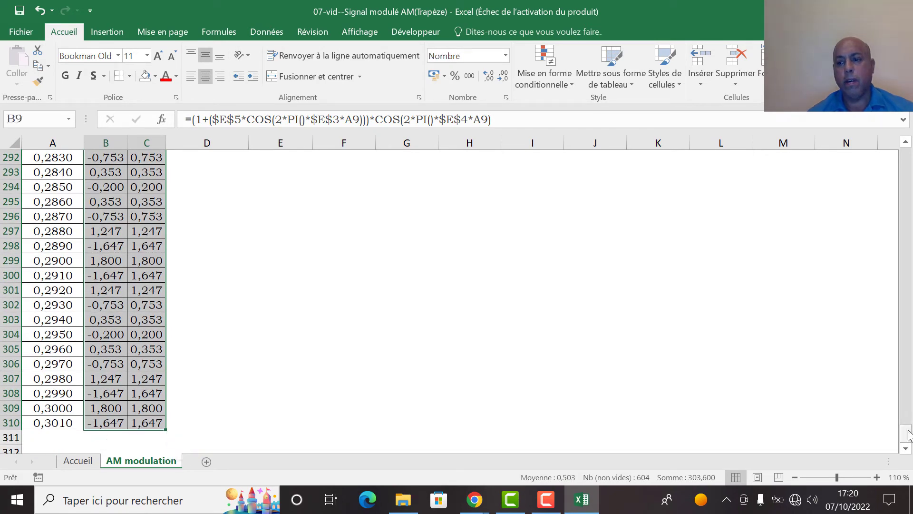
pyautogui.moveTo(908, 434); pyautogui.dragTo(906, 157)
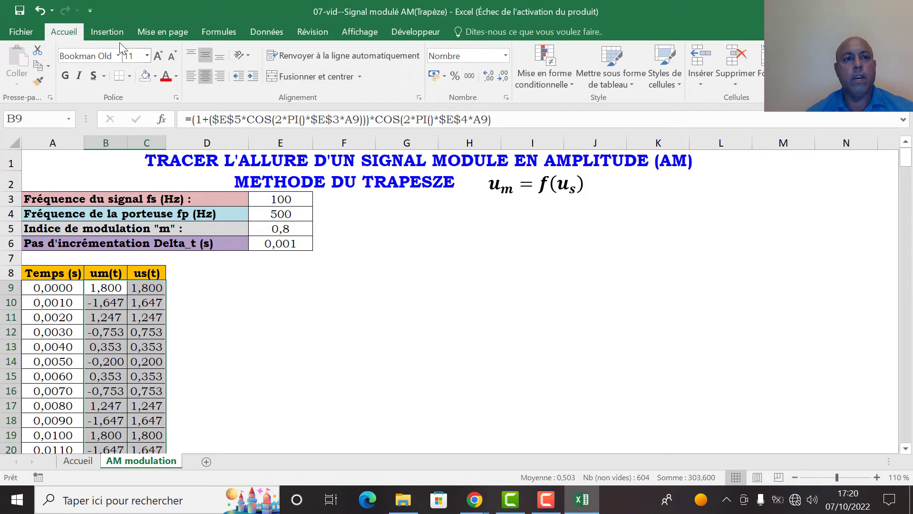
pyautogui.click(110, 30)
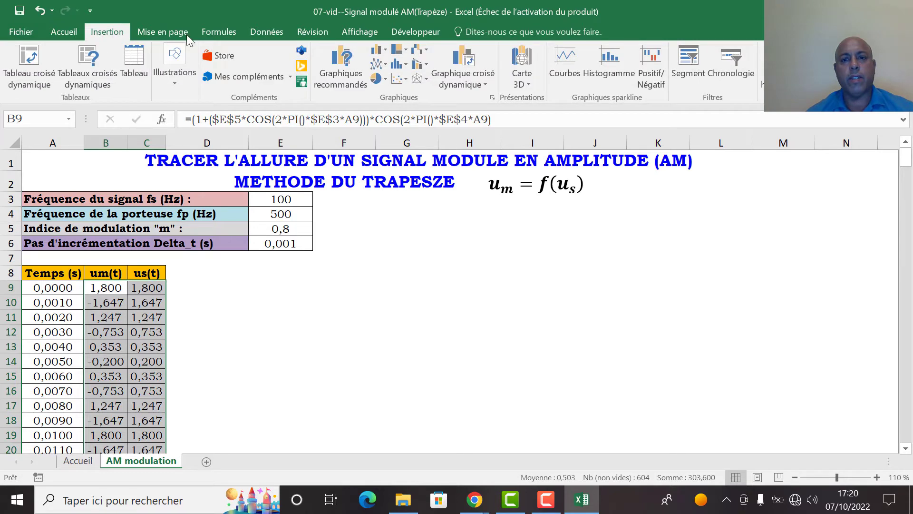
pyautogui.click(406, 79)
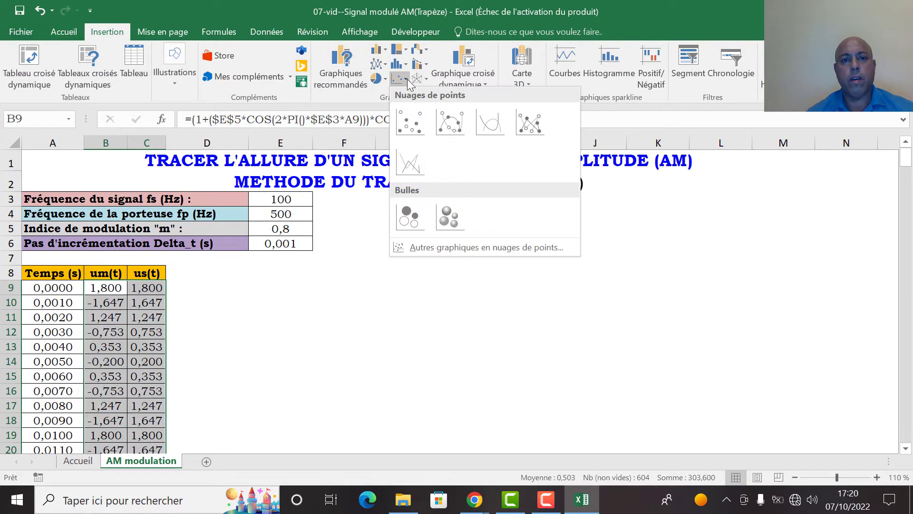
pyautogui.click(488, 124)
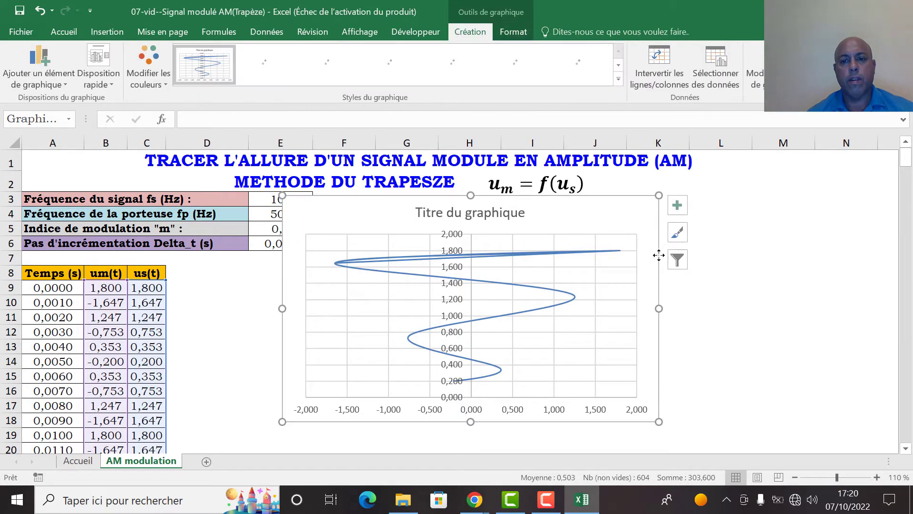
# Move the new chart clear of the parameter table, below the equation, and delete its placeholder title
pyautogui.moveTo(620, 208); pyautogui.dragTo(705, 220)
pyautogui.click(592, 217)
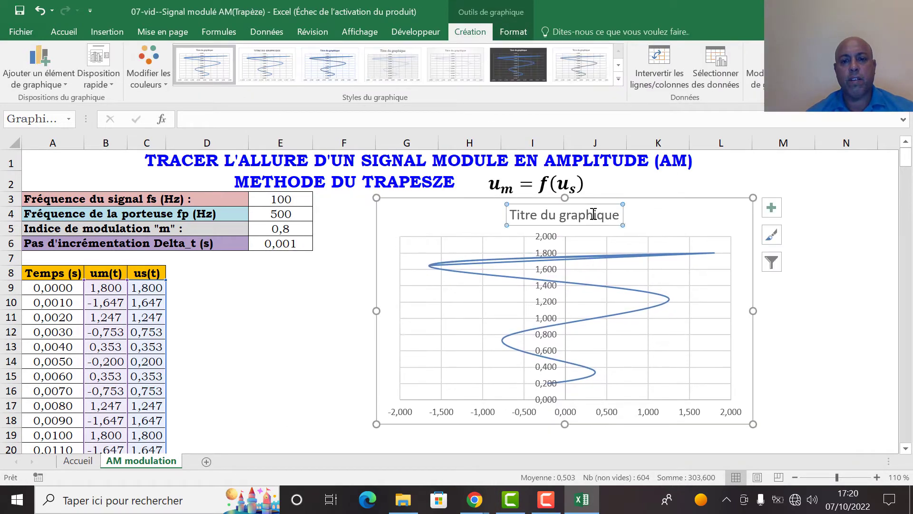
pyautogui.press('Delete')
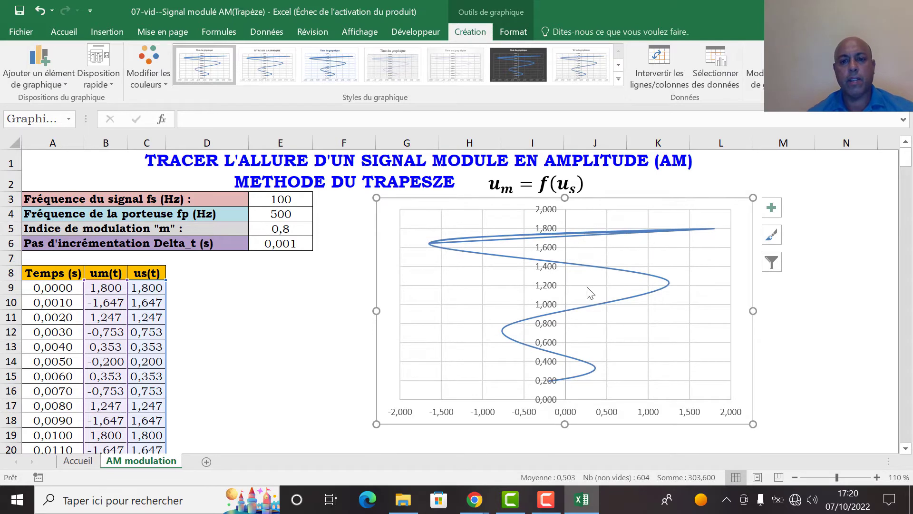
# Delete the existing data series from the scatter chart's data source
pyautogui.rightClick(496, 300)
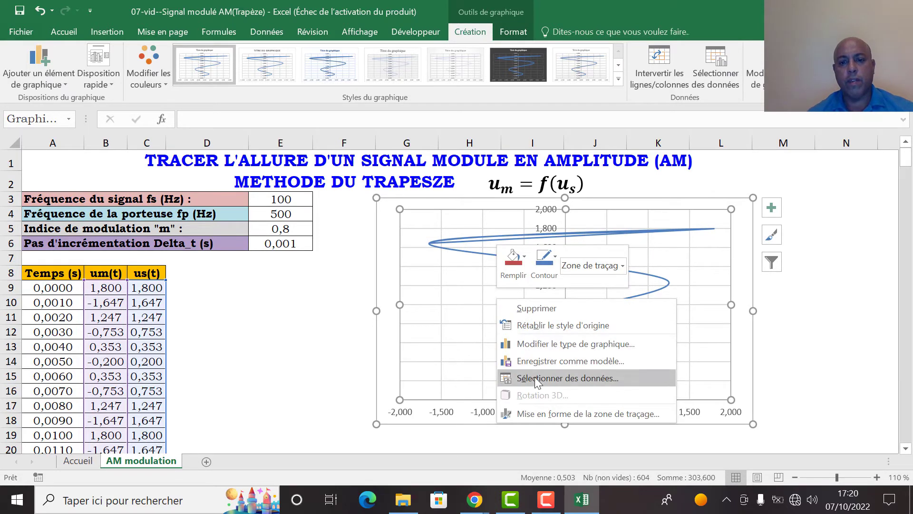
pyautogui.click(606, 378)
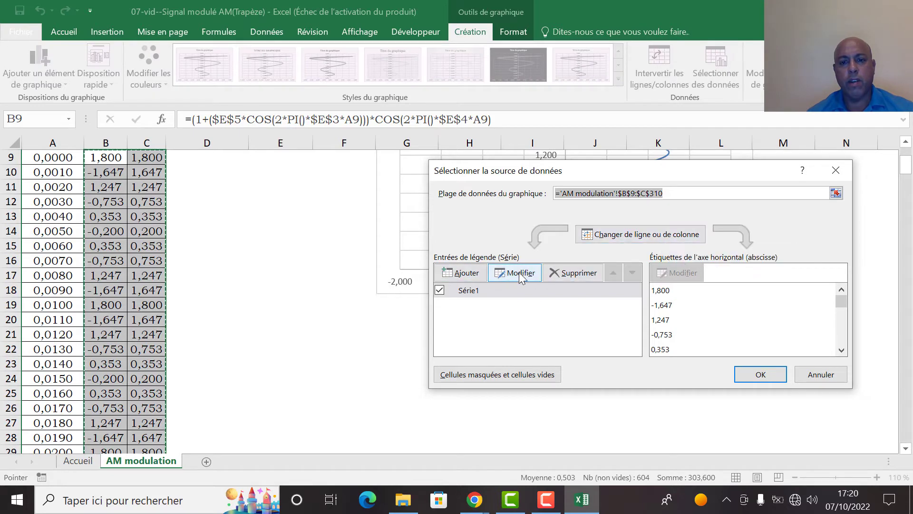
pyautogui.click(578, 273)
# Add a new series to the chart with the us(t) values C9:C310 as its X values
pyautogui.click(464, 273)
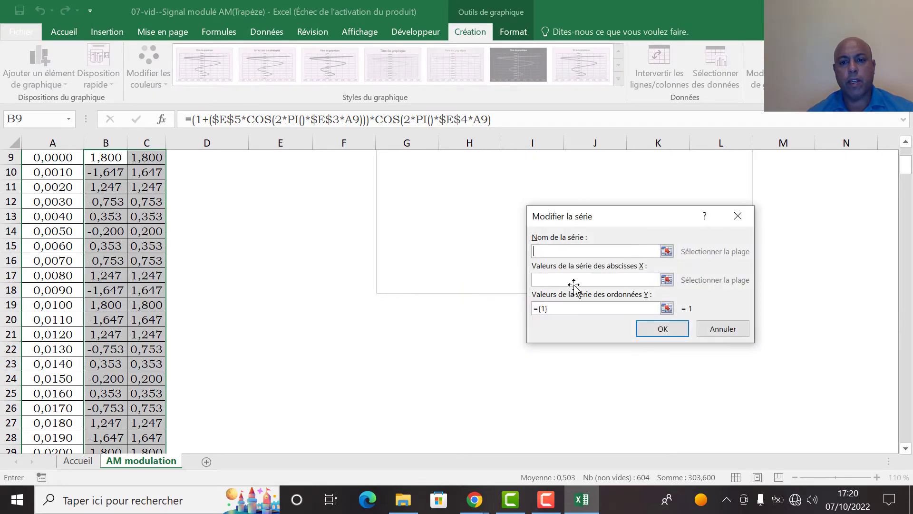
pyautogui.click(666, 280)
pyautogui.scroll(3, 253, 240)
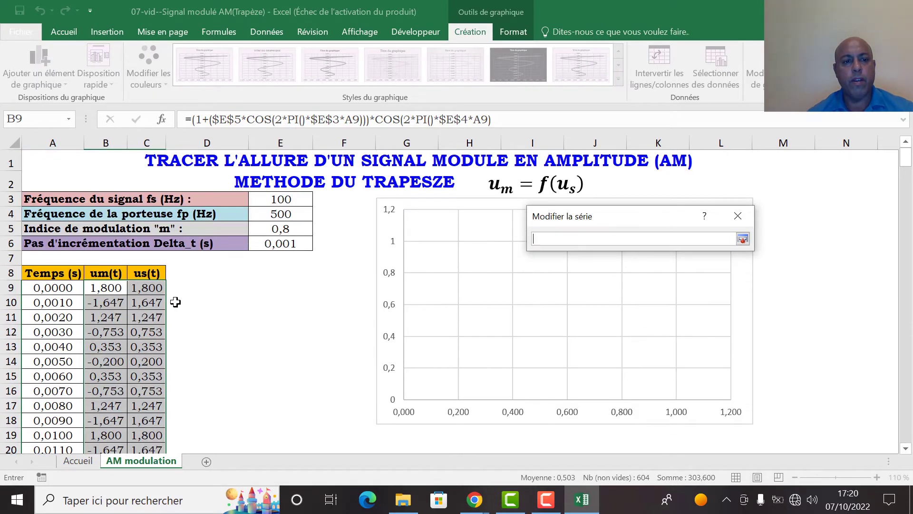
pyautogui.moveTo(144, 287); pyautogui.dragTo(152, 470)
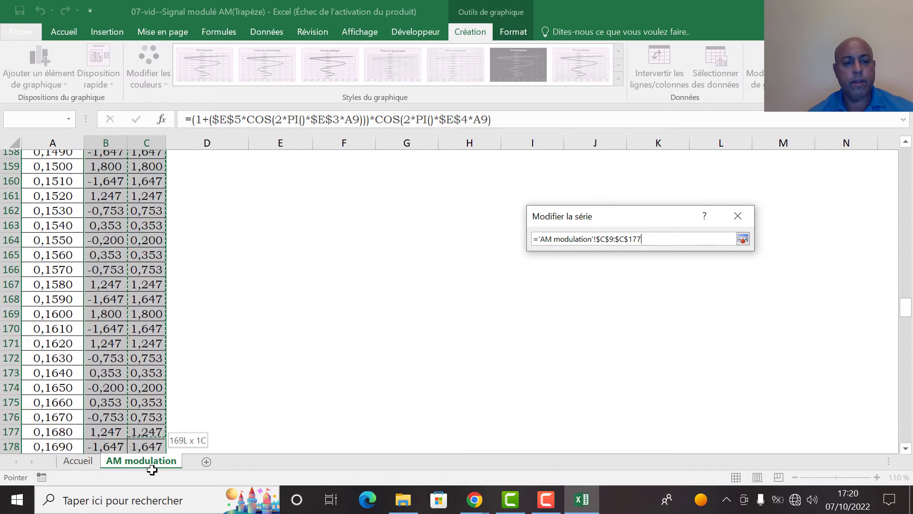
pyautogui.moveTo(151, 470); pyautogui.dragTo(155, 485)
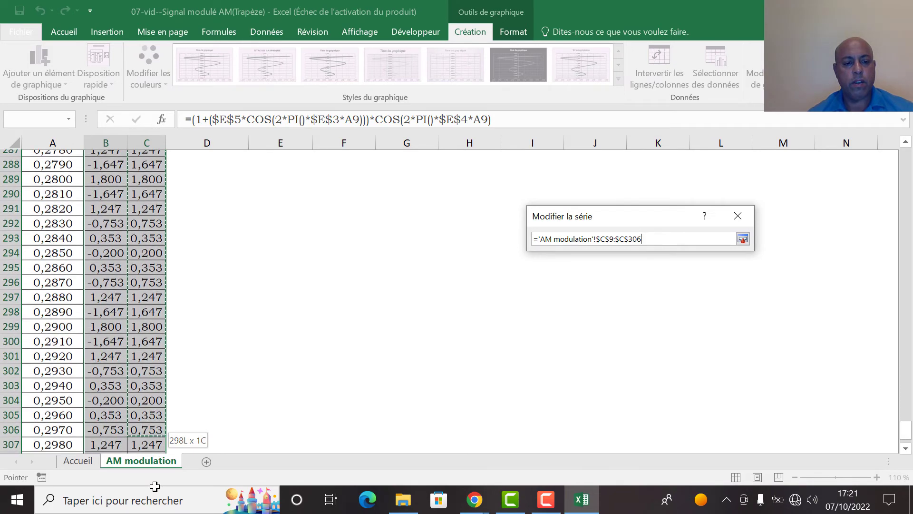
pyautogui.moveTo(148, 417); pyautogui.dragTo(147, 417)
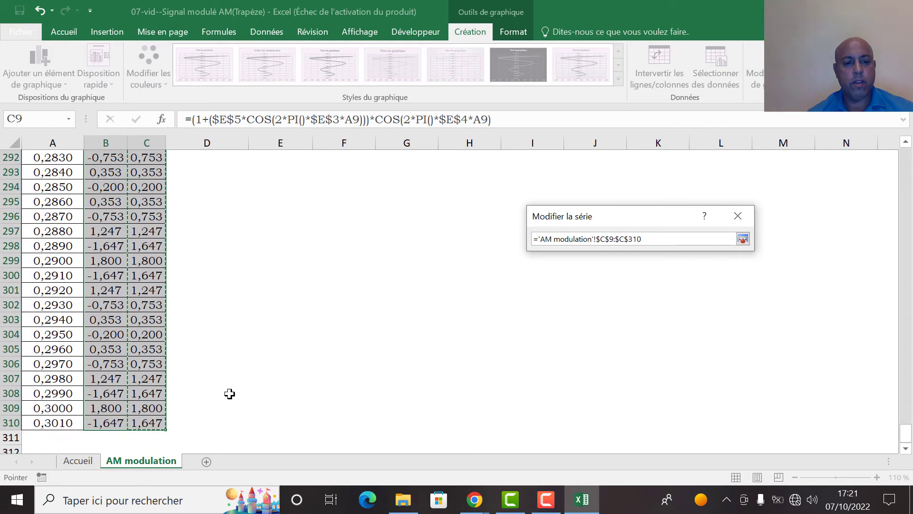
pyautogui.click(742, 239)
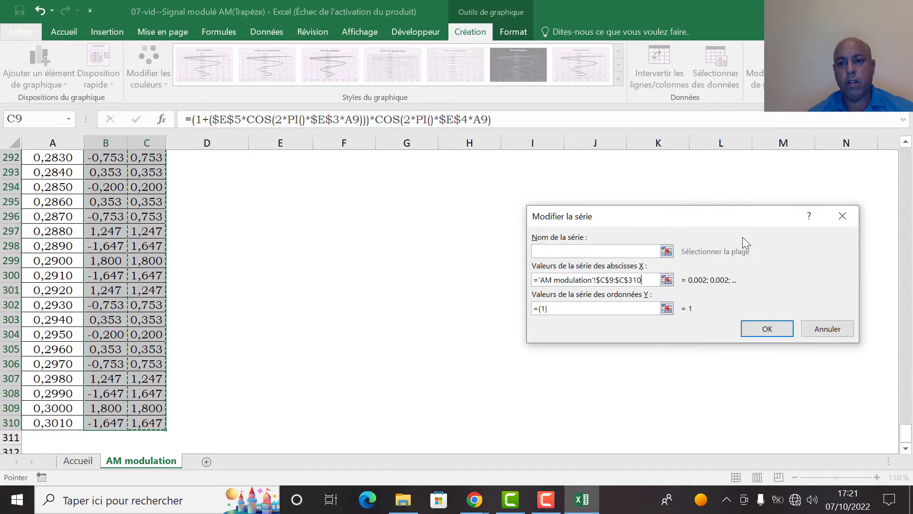
# Set the new series' Y values to the um(t) range B9:B309 and apply the chart's data source
pyautogui.click(666, 309)
pyautogui.moveTo(908, 427); pyautogui.dragTo(906, 157)
pyautogui.moveTo(107, 284); pyautogui.dragTo(107, 417)
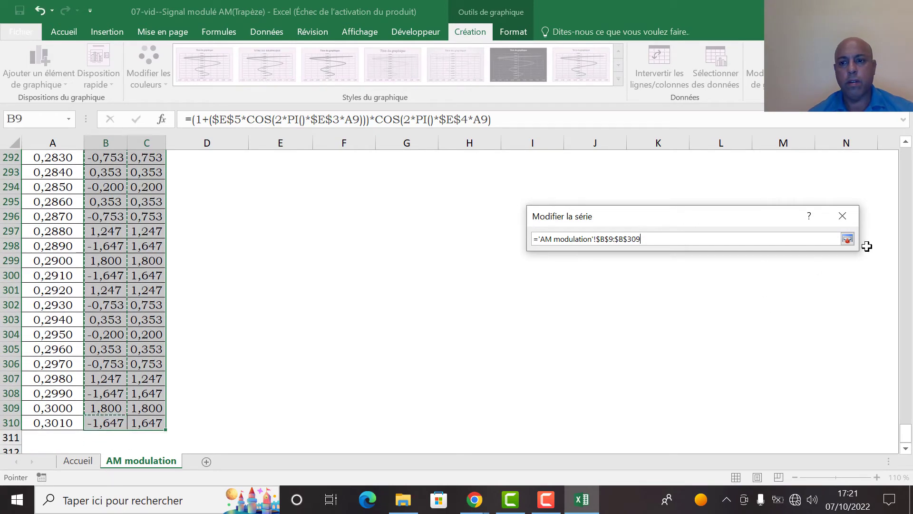
pyautogui.click(847, 238)
pyautogui.moveTo(907, 435); pyautogui.dragTo(907, 153)
pyautogui.moveTo(809, 222); pyautogui.dragTo(592, 222)
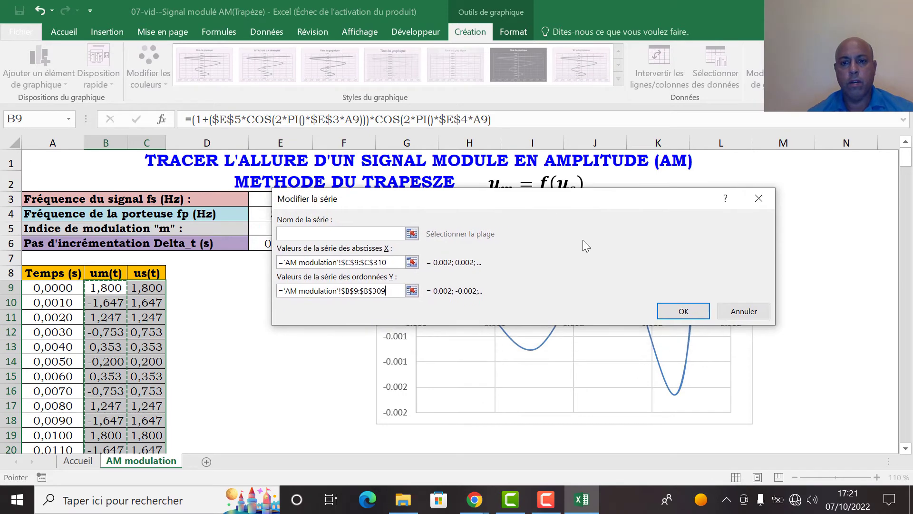
pyautogui.click(704, 328)
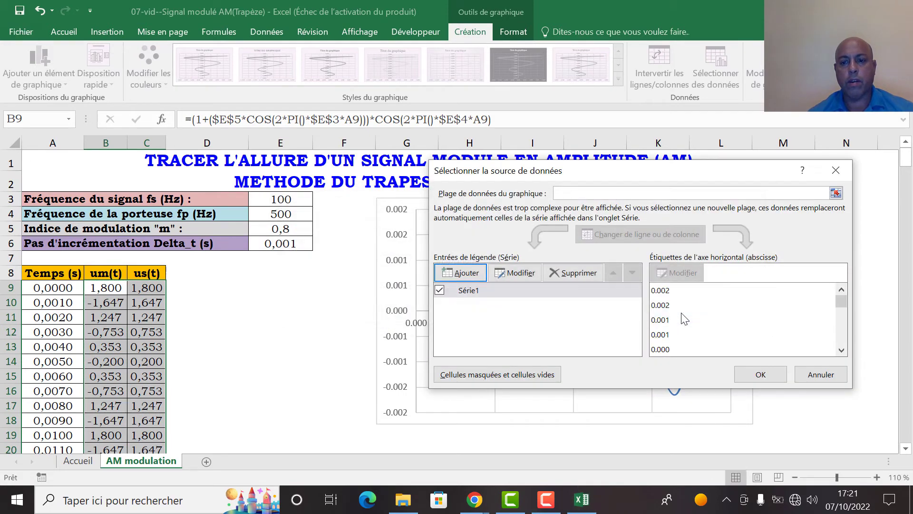
pyautogui.click(771, 376)
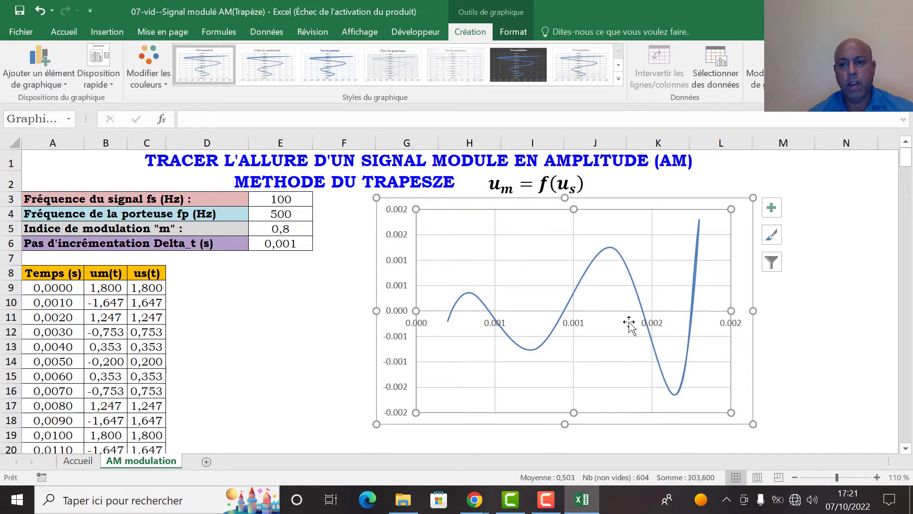
# Raise the carrier frequency fp in the parameter table to 5000 Hz
pyautogui.doubleClick(277, 212)
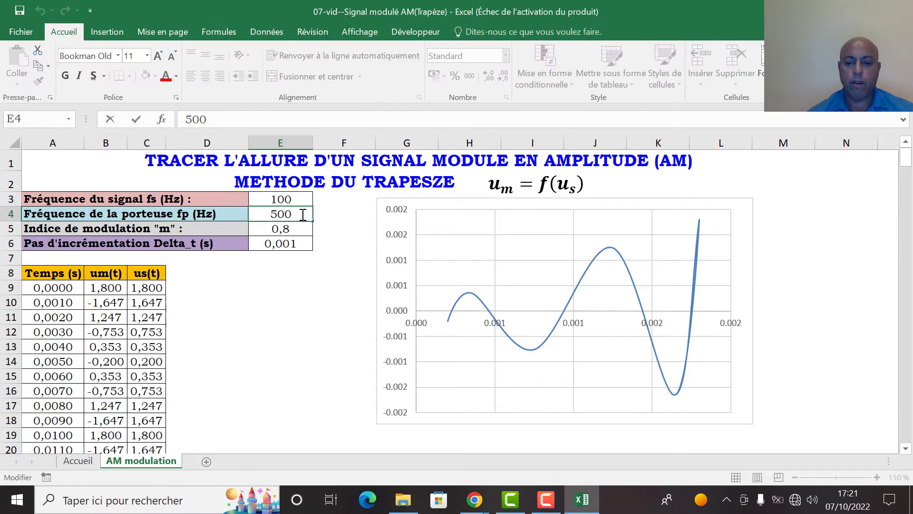
pyautogui.write('0')
pyautogui.press('Return')
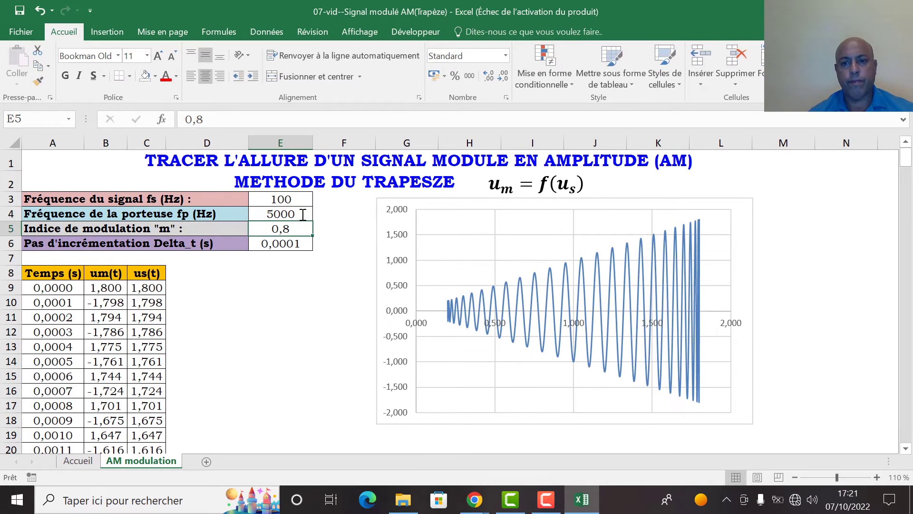
# Change the carrier frequency fp to 8000 Hz to tighten the curve in the chart
pyautogui.doubleClick(278, 213)
pyautogui.press('BackSpace')
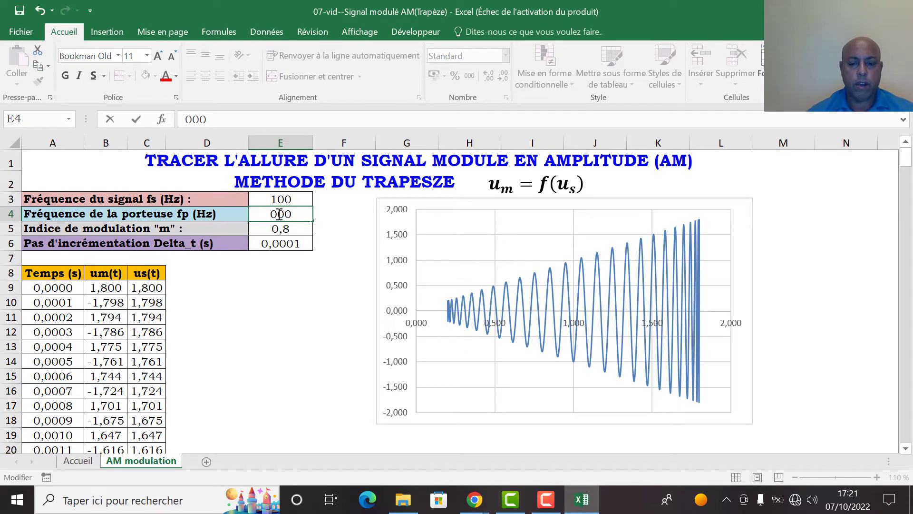
pyautogui.write('8')
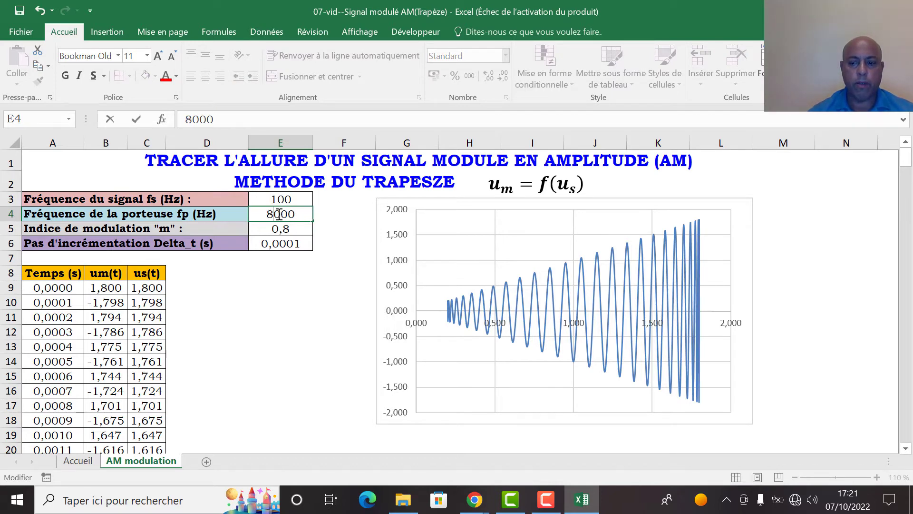
pyautogui.press('Return')
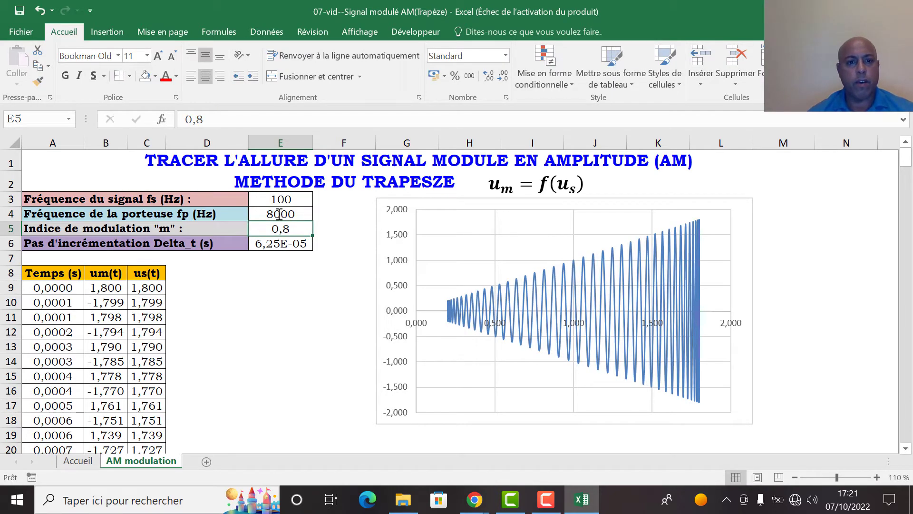
# Increase the carrier frequency fp to 10000 Hz for a denser trapezoid plot
pyautogui.doubleClick(279, 214)
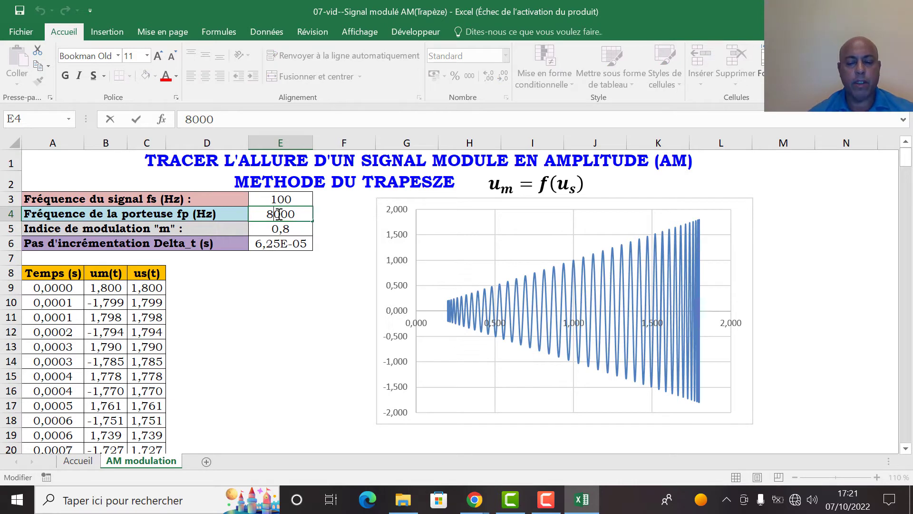
pyautogui.press('BackSpace')
pyautogui.write('10')
pyautogui.press('Return')
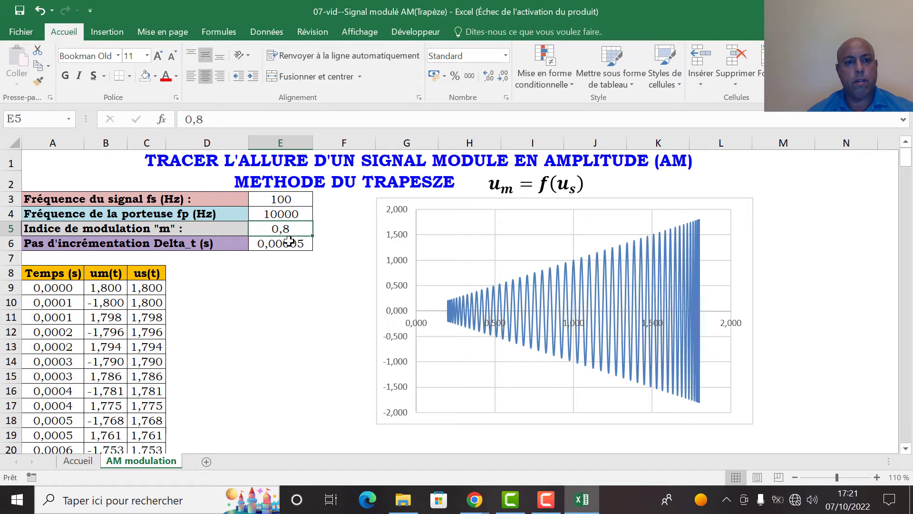
# Set the carrier frequency fp in cell E4 to 20000 Hz to fill out the trapezoid
pyautogui.doubleClick(270, 214)
pyautogui.press('BackSpace')
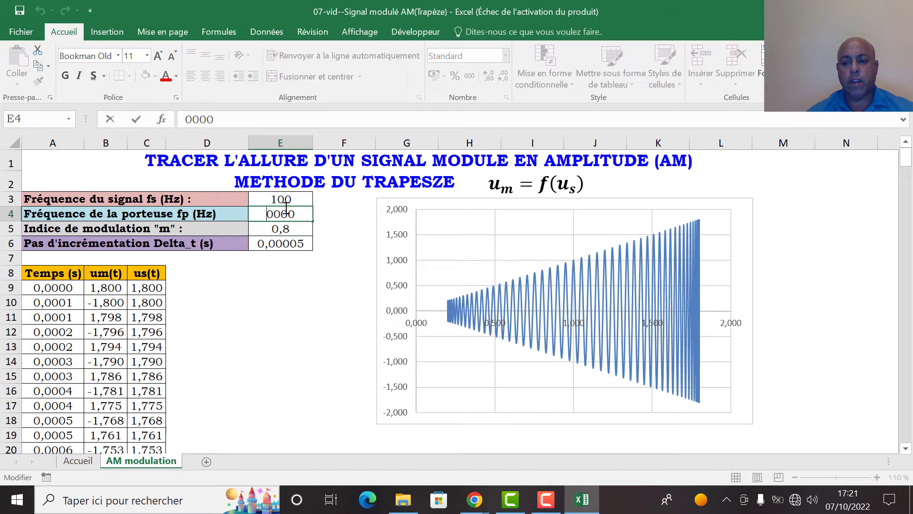
pyautogui.write('2')
pyautogui.press('Return')
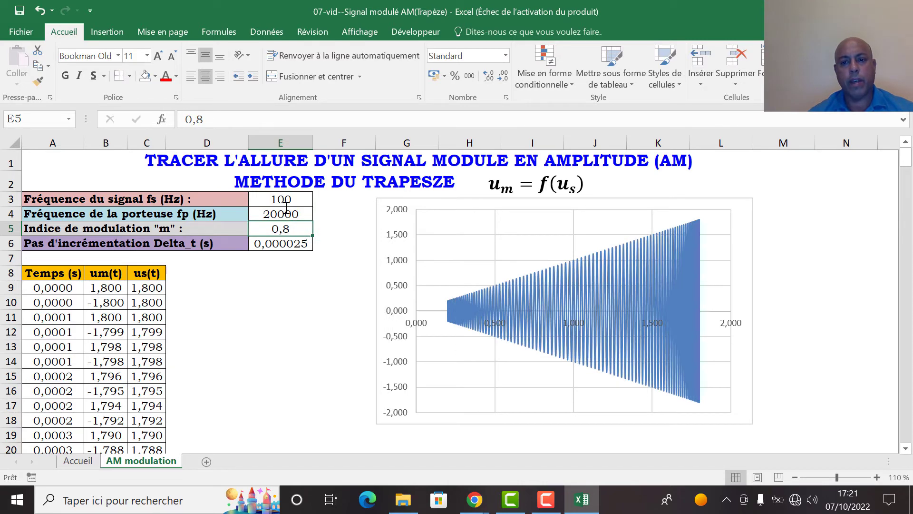
# Set the signal frequency fs in cell E3 to 50 Hz
pyautogui.click(282, 198)
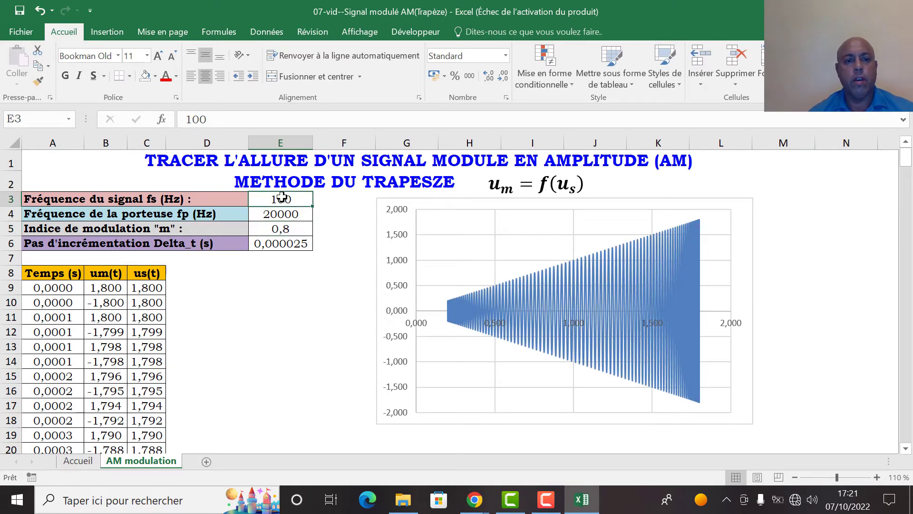
pyautogui.write('50')
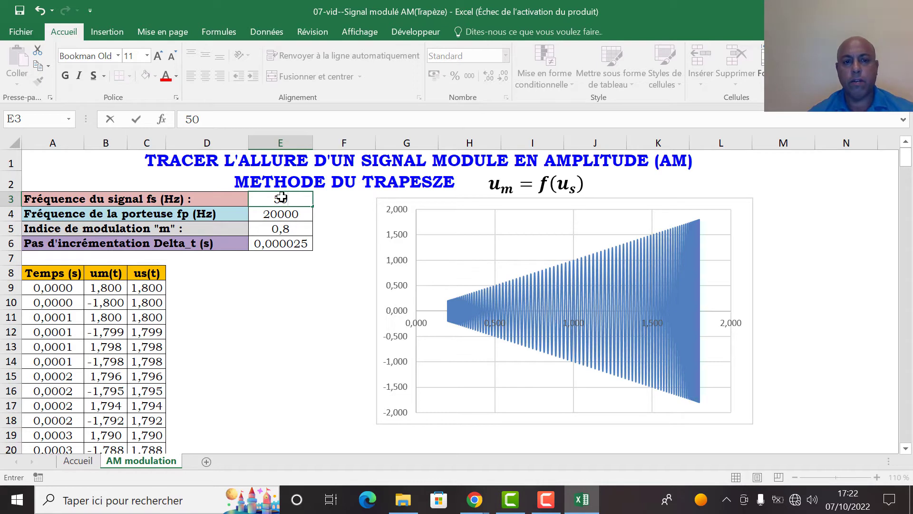
pyautogui.press('Return')
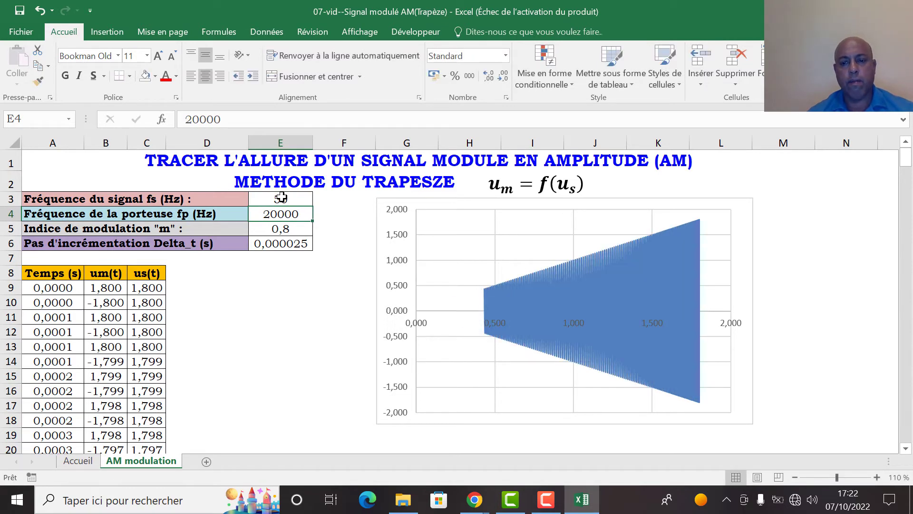